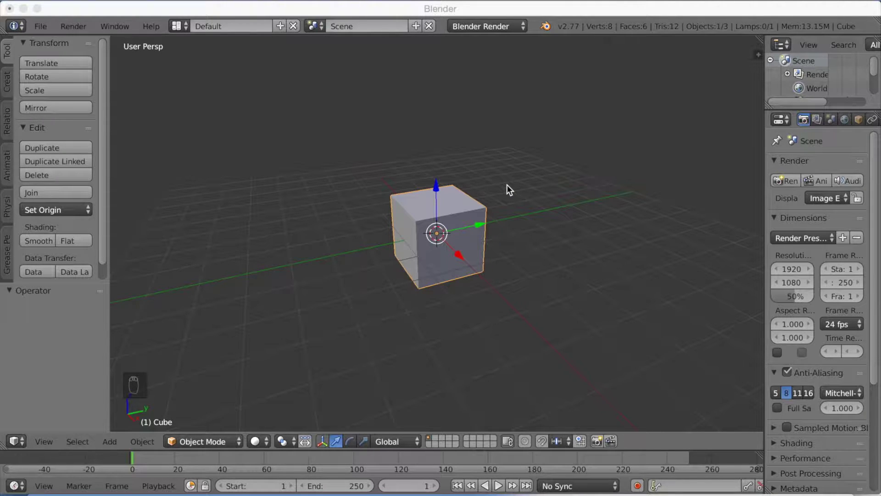
Switch the render engine to Cycles Render and delete the default cube
{"action": "left_click", "coordinate": [494, 29]}
{"action": "left_click", "coordinate": [480, 73]}
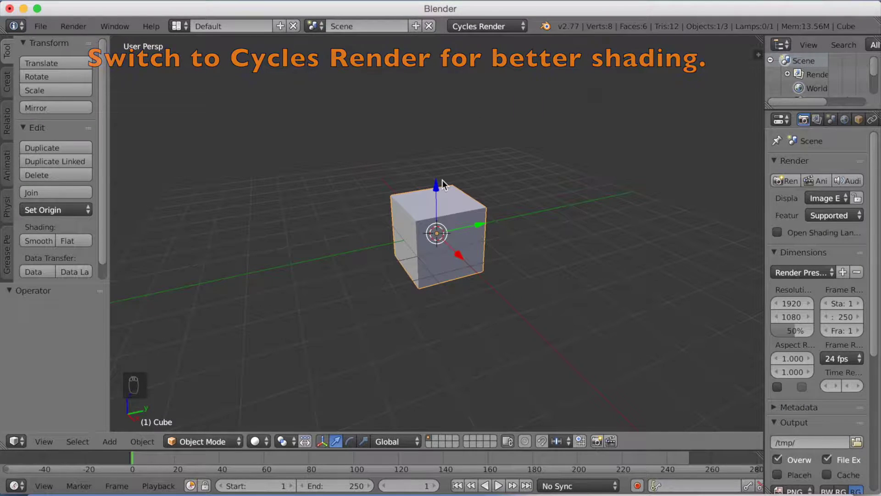
{"action": "key", "text": "x"}
{"action": "left_click", "coordinate": [430, 229]}
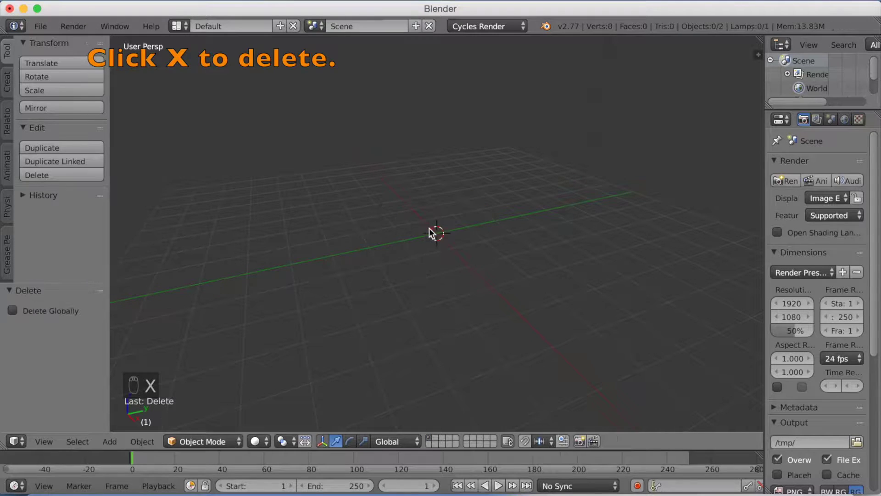
Add a plane and scale it up about seven times as the ground
{"action": "left_click", "coordinate": [7, 80]}
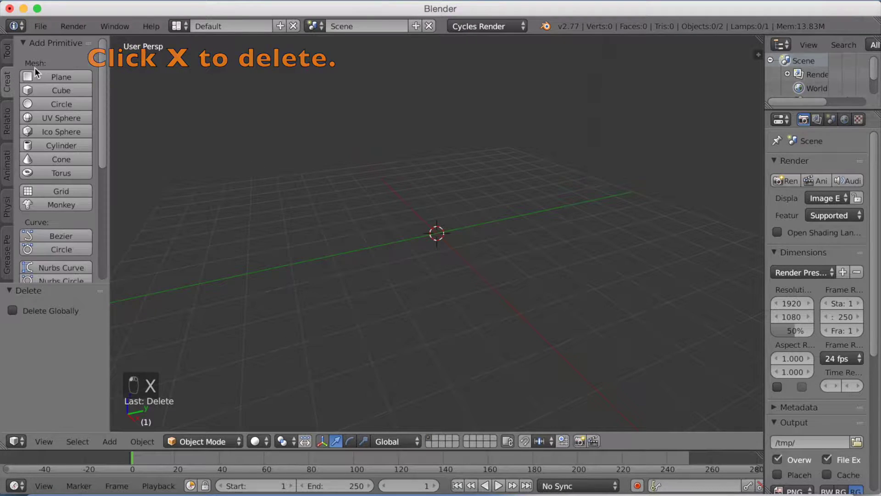
{"action": "left_click", "coordinate": [39, 77]}
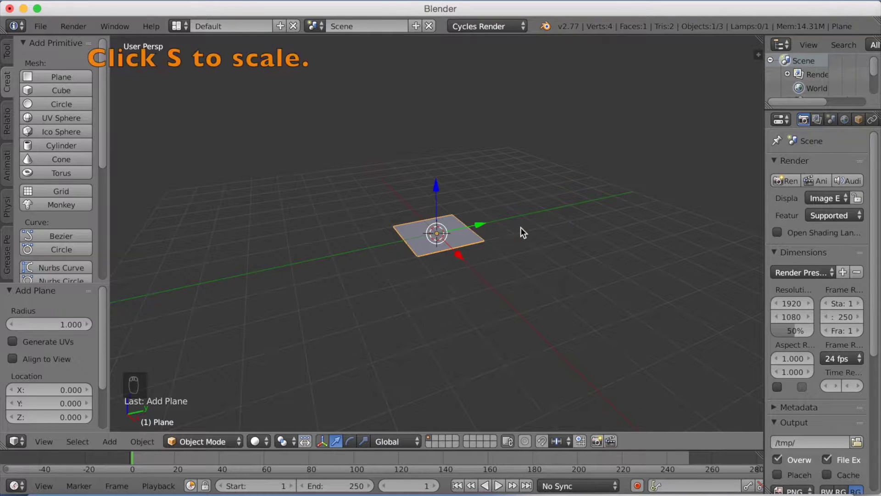
{"action": "key", "text": "s"}
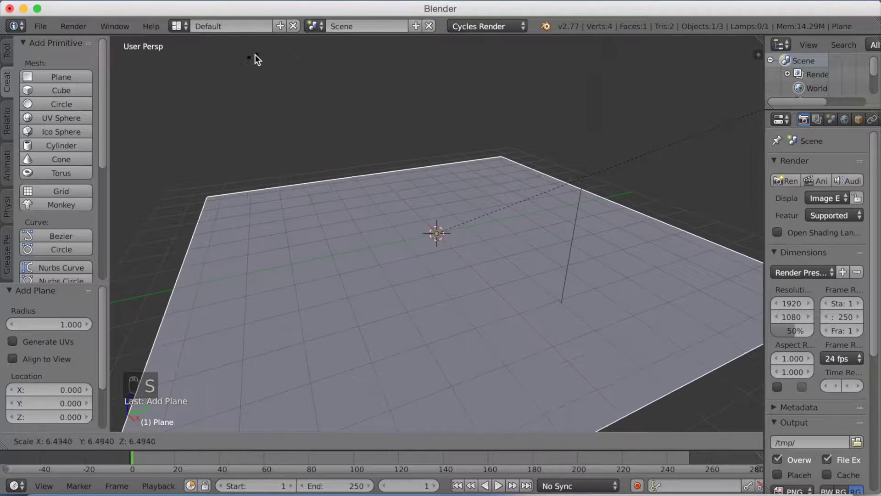
{"action": "left_click", "coordinate": [284, 40]}
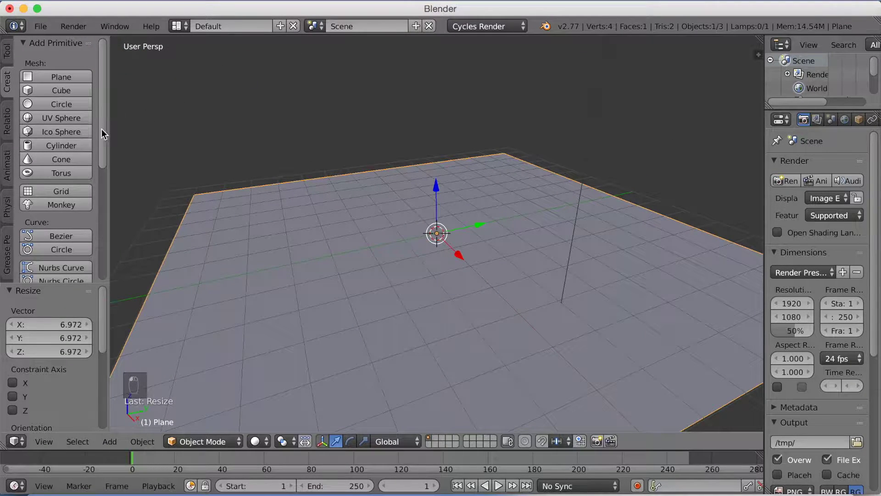
Add a cylinder, enter Edit Mode and view it side-on in wireframe
{"action": "left_click", "coordinate": [62, 144]}
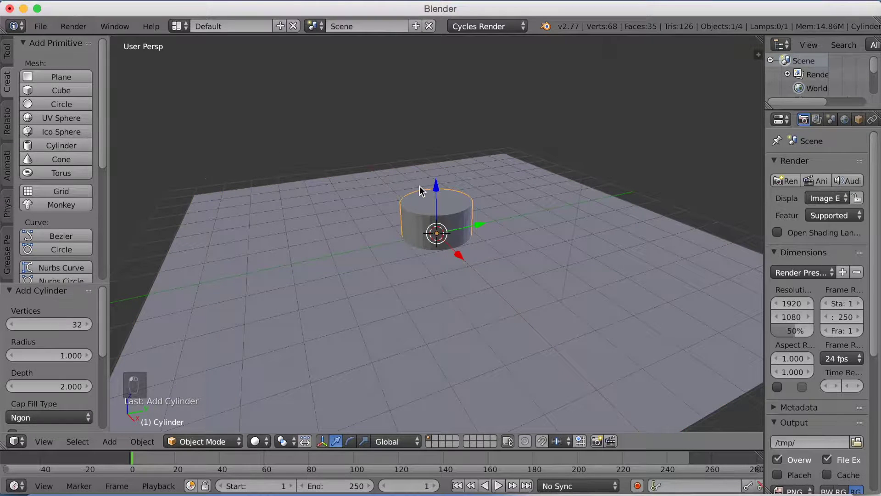
{"action": "scroll", "coordinate": [464, 196], "scroll_direction": "up", "scroll_amount": 4}
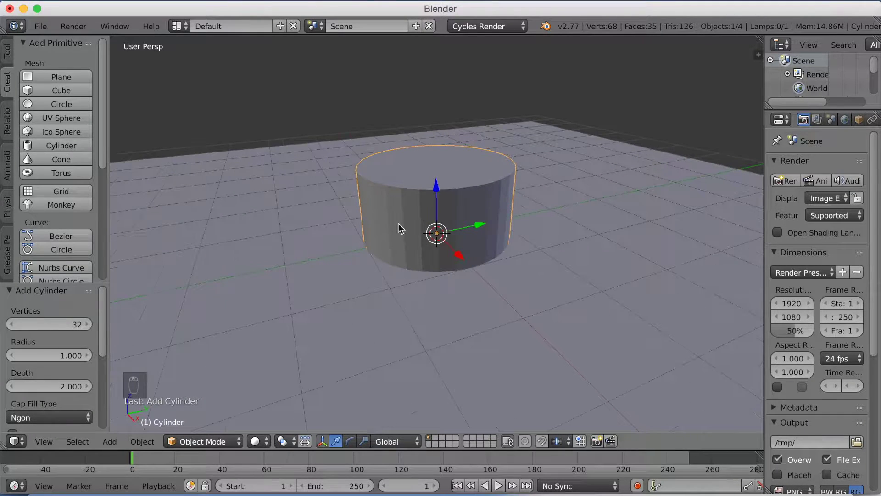
{"action": "left_click", "coordinate": [219, 441]}
{"action": "left_click", "coordinate": [216, 408]}
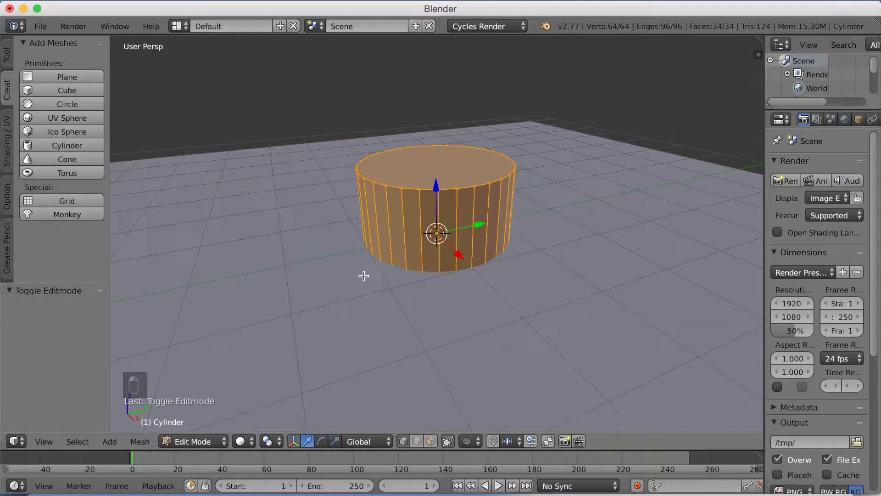
{"action": "middle_click_drag", "start_coordinate": [436, 234], "coordinate": [435, 221]}
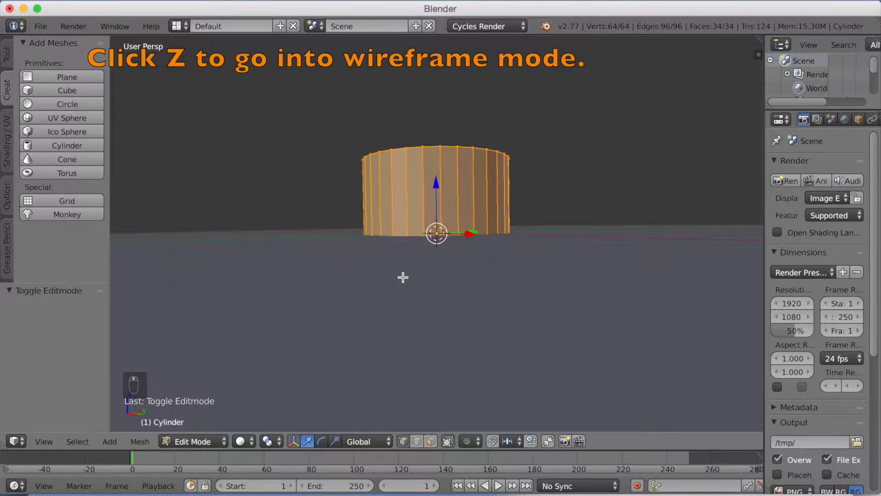
{"action": "key", "text": "z"}
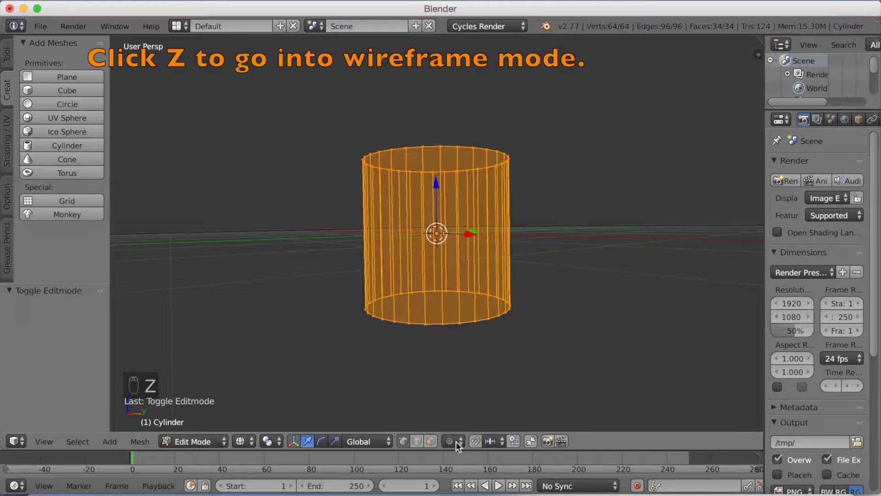
Select the cylinder's top and bottom edge loops and set their Mean Crease to 1
{"action": "left_click", "coordinate": [434, 324], "text": "alt"}
{"action": "left_click", "coordinate": [433, 145], "text": "alt+shift"}
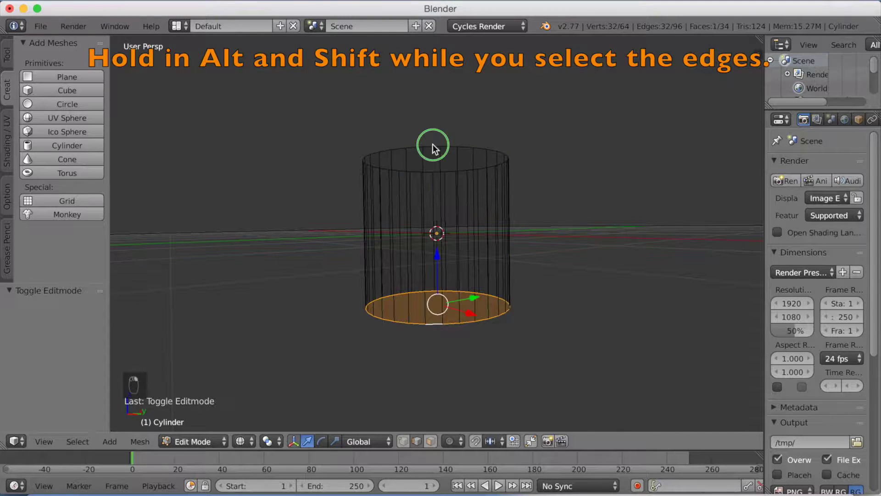
{"action": "key", "text": "n"}
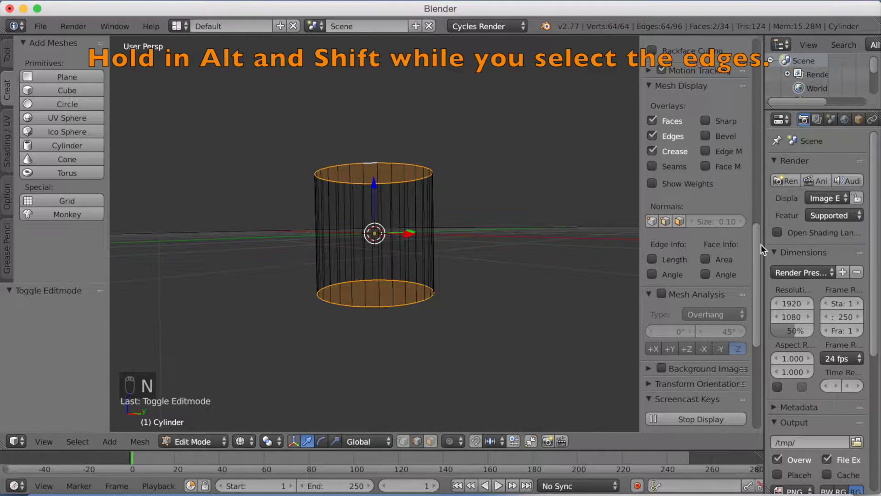
{"action": "scroll", "coordinate": [706, 180], "scroll_direction": "up", "scroll_amount": 10}
{"action": "scroll", "coordinate": [707, 180], "scroll_direction": "up", "scroll_amount": 3}
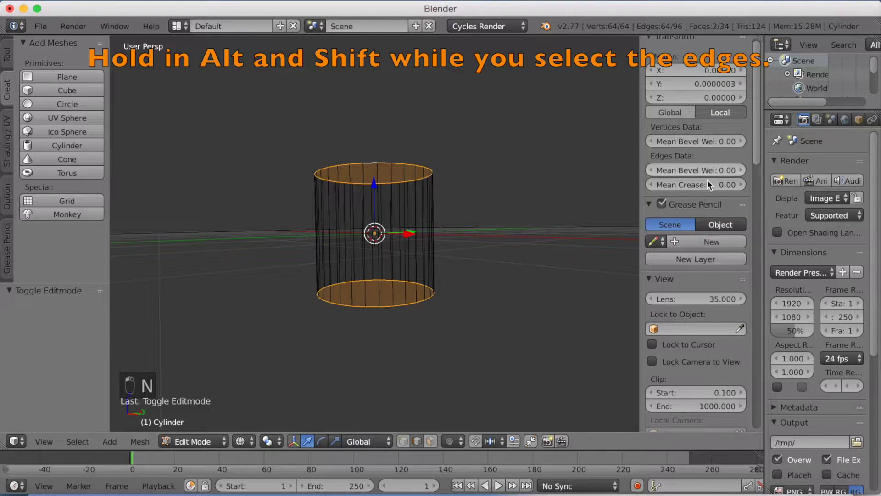
{"action": "left_click_drag", "start_coordinate": [691, 181], "coordinate": [734, 181]}
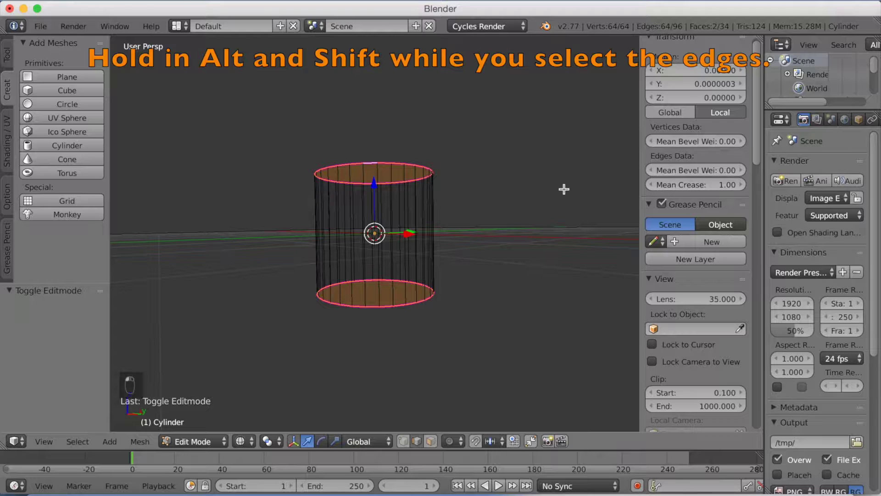
{"action": "key", "text": "n"}
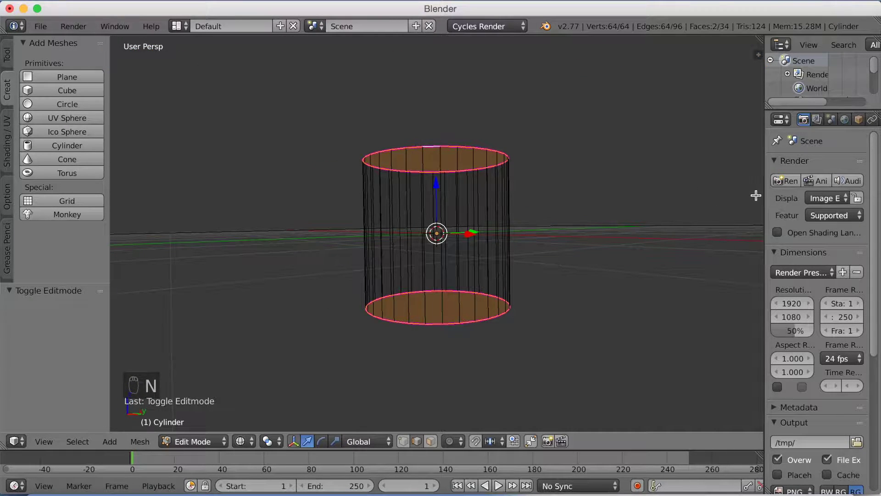
{"action": "left_click_drag", "start_coordinate": [764, 194], "coordinate": [657, 199]}
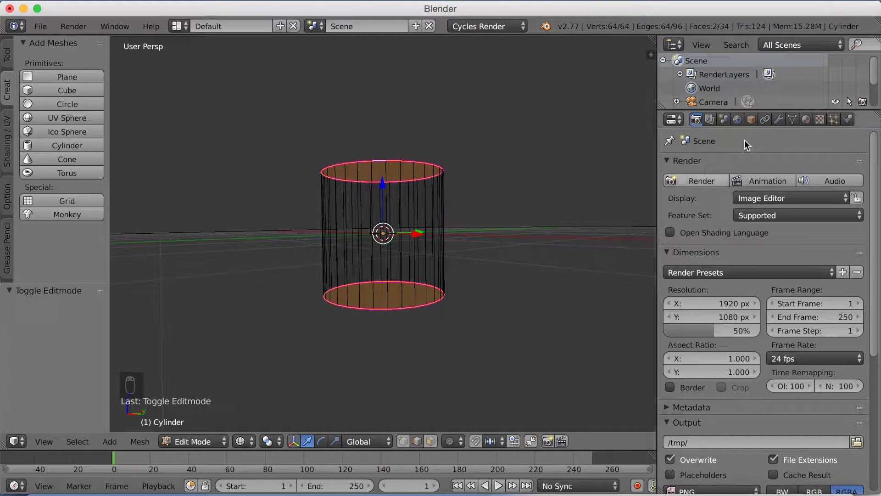
Add a Subdivision Surface modifier to the cylinder with View level 2
{"action": "left_click", "coordinate": [778, 120]}
{"action": "left_click", "coordinate": [755, 164]}
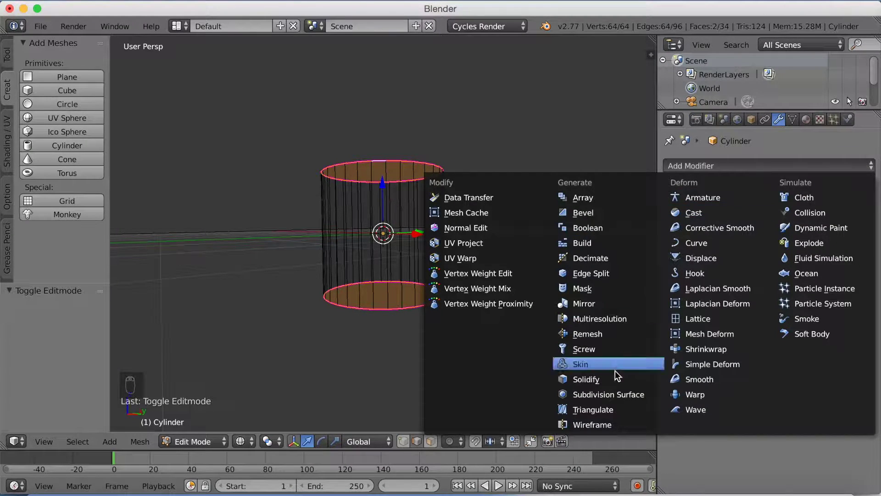
{"action": "left_click", "coordinate": [610, 395]}
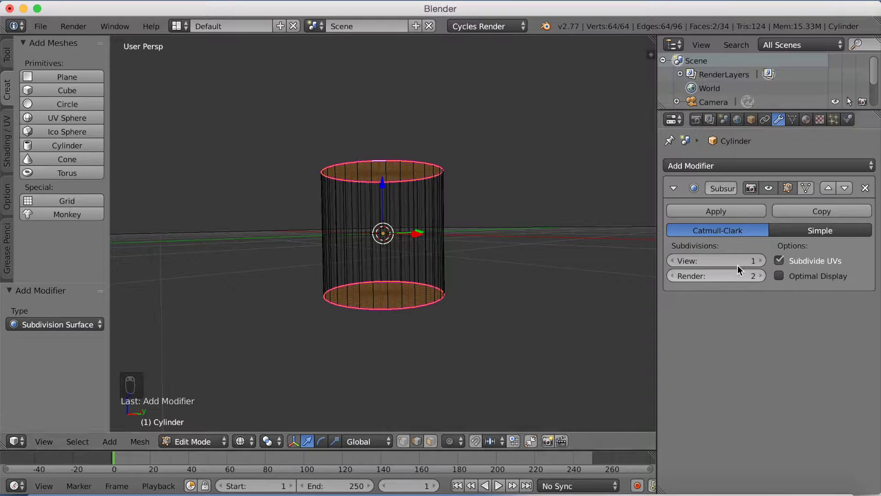
{"action": "left_click", "coordinate": [762, 261]}
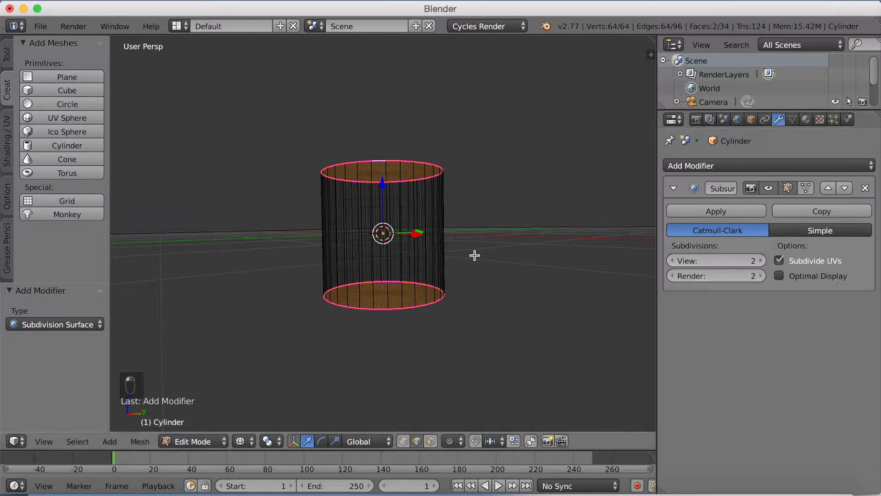
Return to Object Mode with solid shading to see the smoothed cylinder
{"action": "mouse_move", "coordinate": [494, 248]}
{"action": "middle_mouse_down"}
{"action": "mouse_move", "coordinate": [514, 274]}
{"action": "mouse_move", "coordinate": [521, 252]}
{"action": "mouse_move", "coordinate": [604, 263]}
{"action": "middle_mouse_up"}
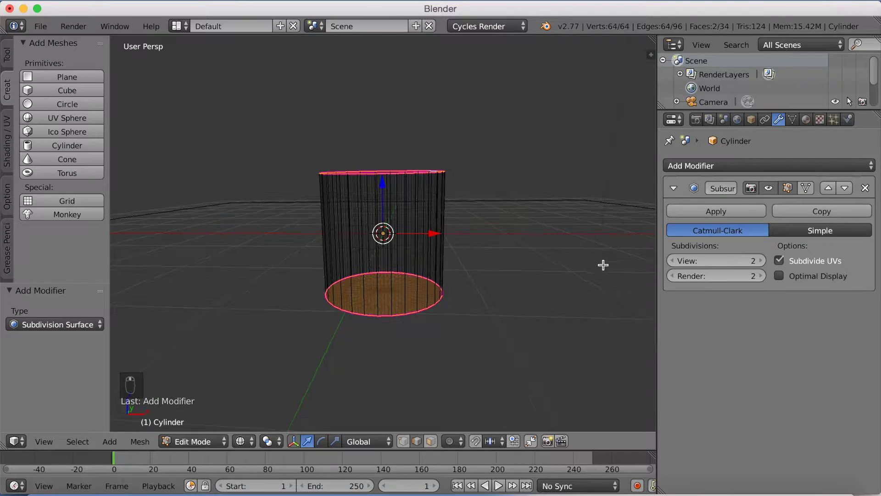
{"action": "left_click", "coordinate": [193, 441]}
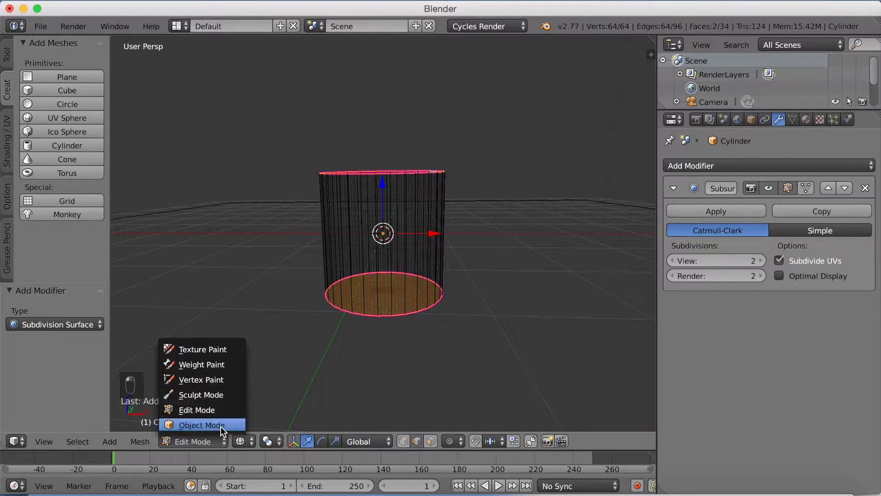
{"action": "left_click", "coordinate": [197, 425]}
{"action": "key", "text": "z"}
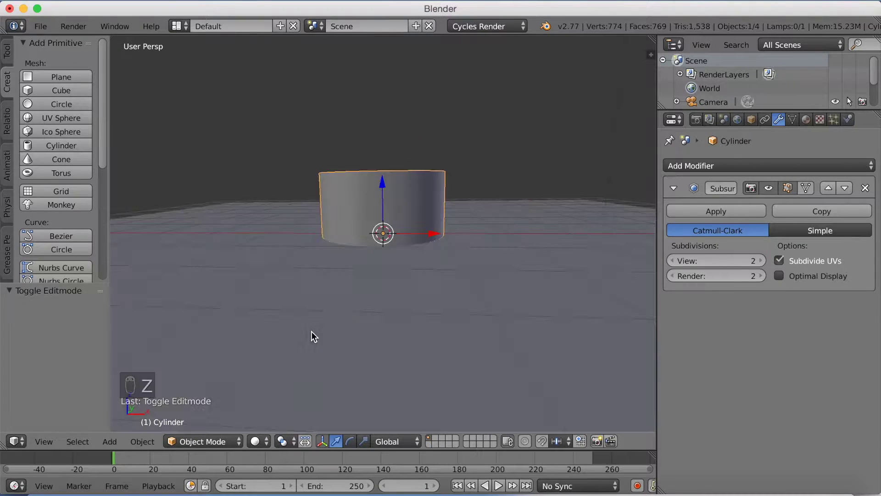
{"action": "middle_click_drag", "start_coordinate": [408, 266], "coordinate": [422, 278]}
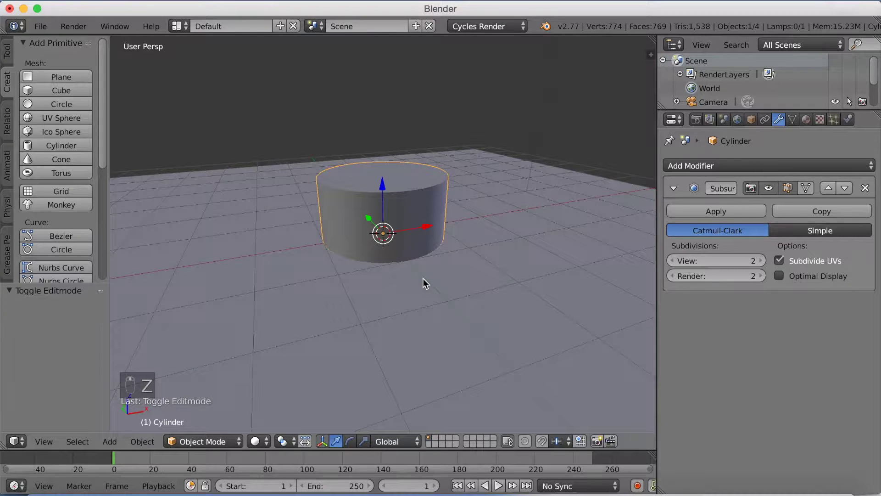
Flatten the cylinder to about a quarter height and duplicate it in place
{"action": "key", "text": "s"}
{"action": "key", "text": "z"}
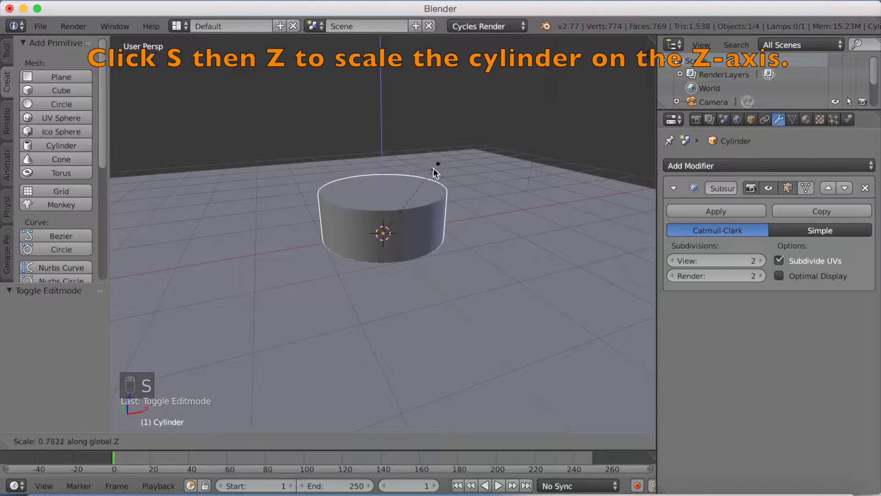
{"action": "left_click", "coordinate": [405, 221]}
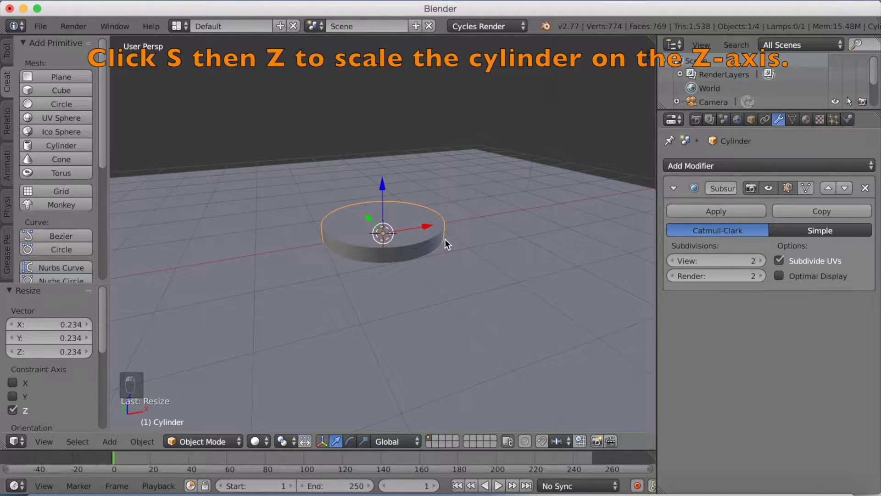
{"action": "key", "text": "shift+d"}
{"action": "right_click", "coordinate": [482, 215]}
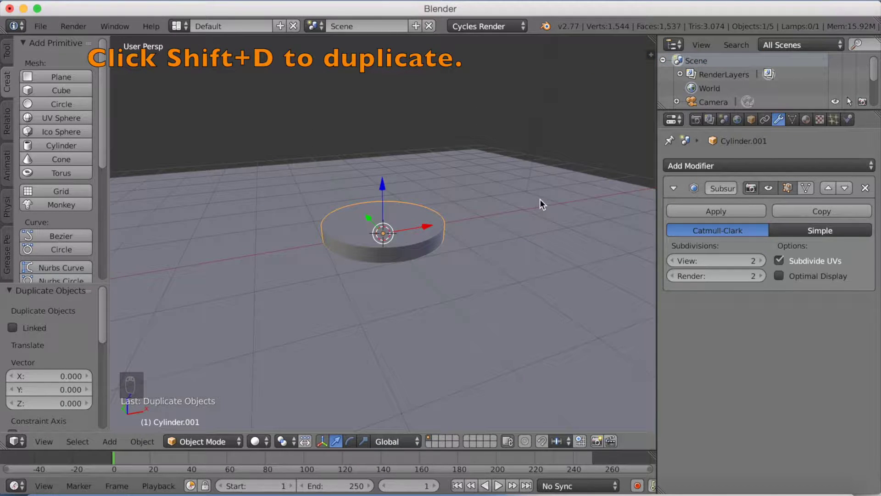
Make the copy narrower on X/Y and taller along Z as the upper tier
{"action": "key", "text": "s"}
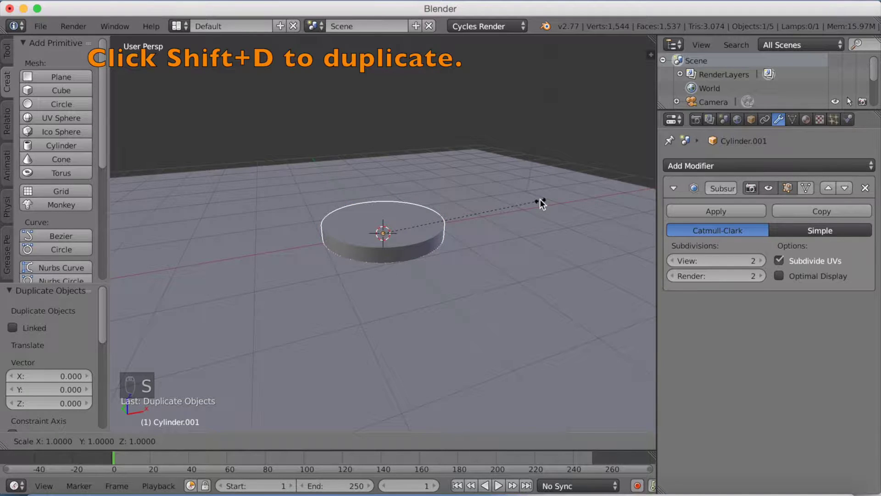
{"action": "key", "text": "shift+z"}
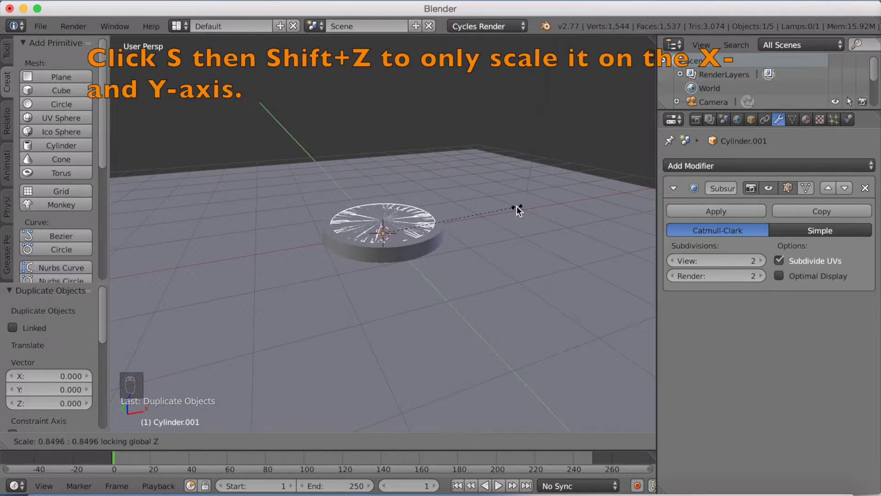
{"action": "left_click", "coordinate": [502, 210]}
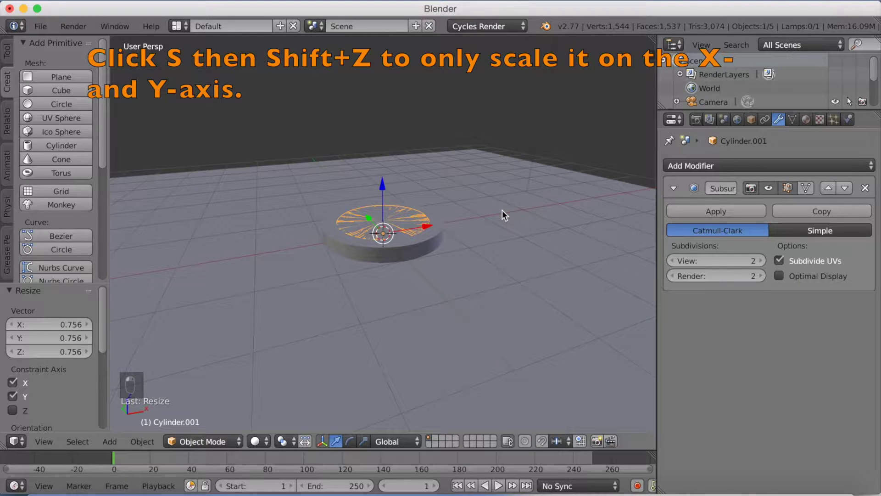
{"action": "key", "text": "s"}
{"action": "key", "text": "z"}
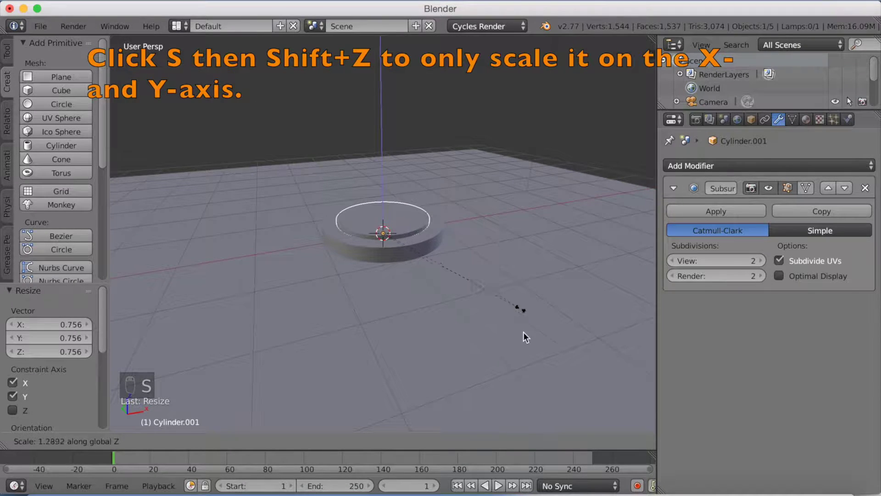
{"action": "left_click", "coordinate": [527, 379]}
{"action": "scroll", "coordinate": [447, 194], "scroll_direction": "up", "scroll_amount": 1}
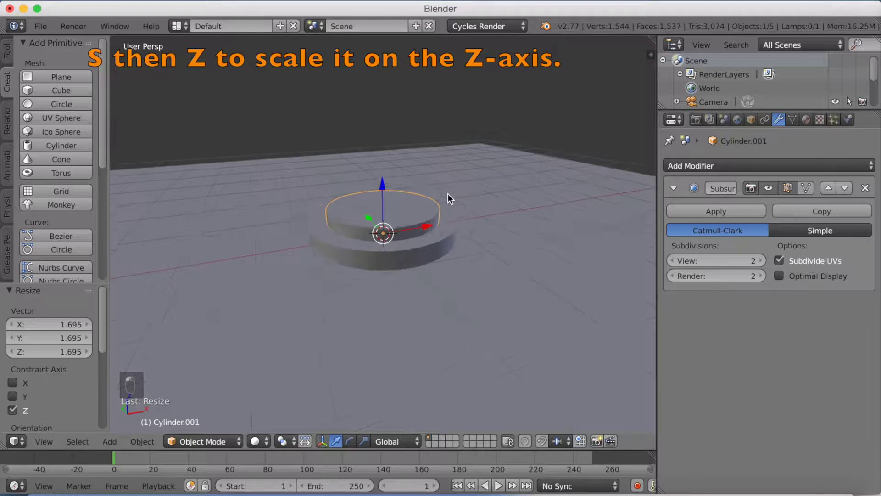
{"action": "scroll", "coordinate": [447, 193], "scroll_direction": "up", "scroll_amount": 5}
{"action": "scroll", "coordinate": [448, 194], "scroll_direction": "down", "scroll_amount": 2}
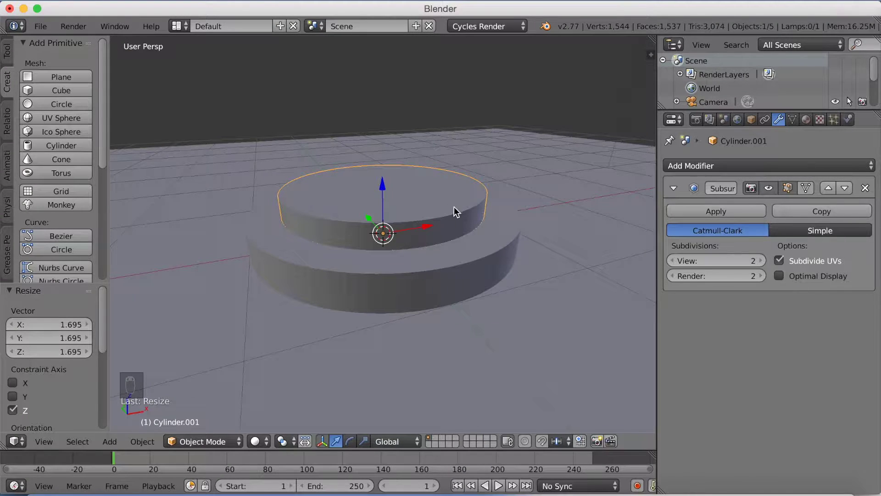
{"action": "scroll", "coordinate": [453, 211], "scroll_direction": "down", "scroll_amount": 3}
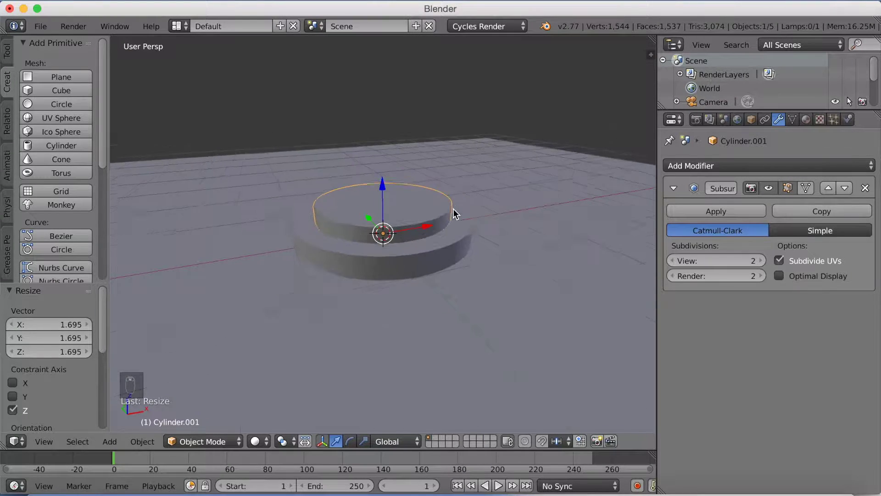
Add a small cube right of the discs, shrink it and move it closer
{"action": "left_click", "coordinate": [544, 213]}
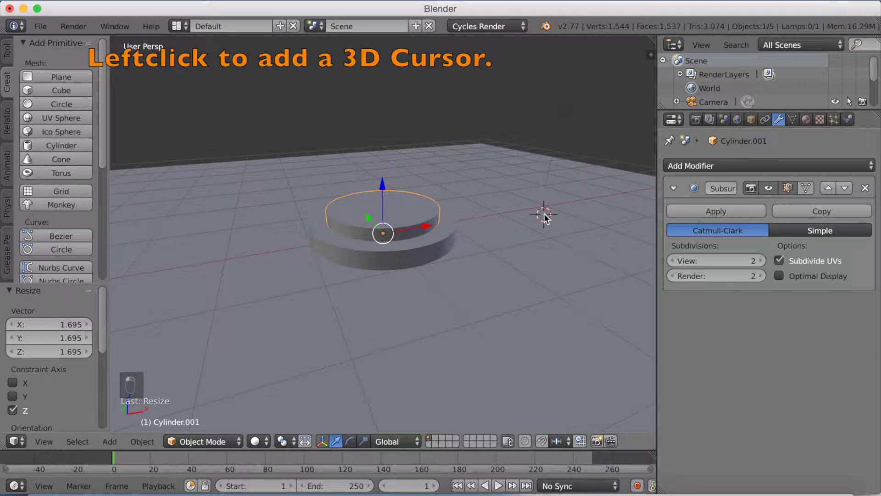
{"action": "left_click", "coordinate": [51, 87]}
{"action": "mouse_move", "coordinate": [522, 227]}
{"action": "middle_mouse_down"}
{"action": "mouse_move", "coordinate": [492, 226]}
{"action": "mouse_move", "coordinate": [564, 198]}
{"action": "middle_mouse_up"}
{"action": "key", "text": "s"}
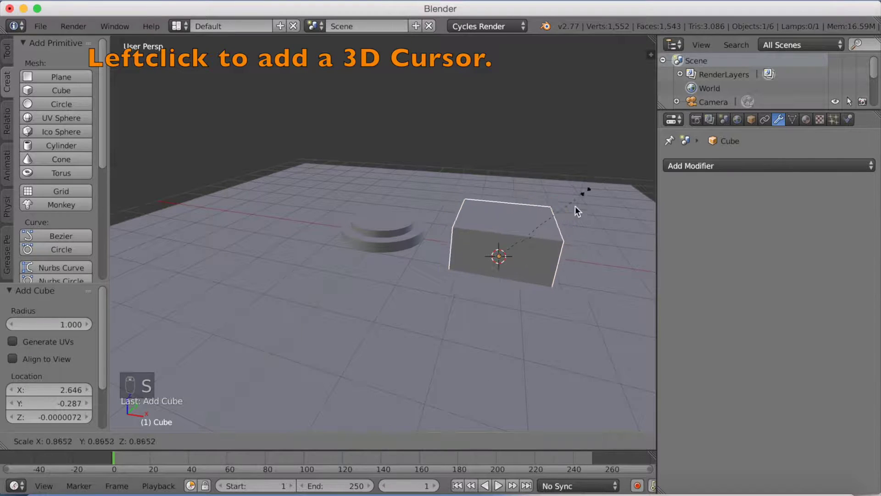
{"action": "left_click", "coordinate": [533, 250]}
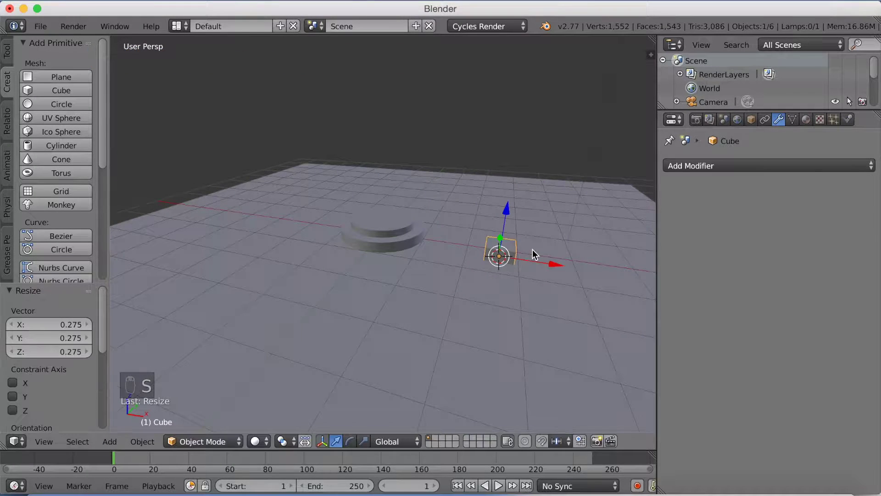
{"action": "key", "text": "g"}
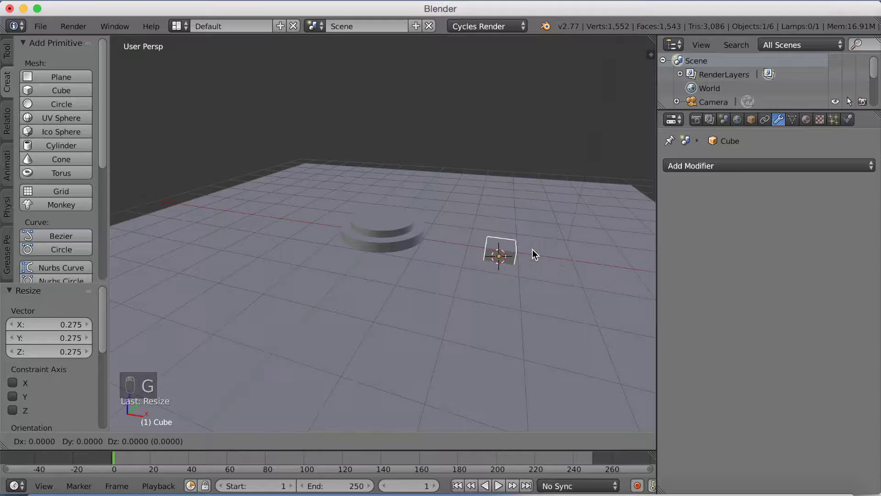
{"action": "key", "text": "shift+z"}
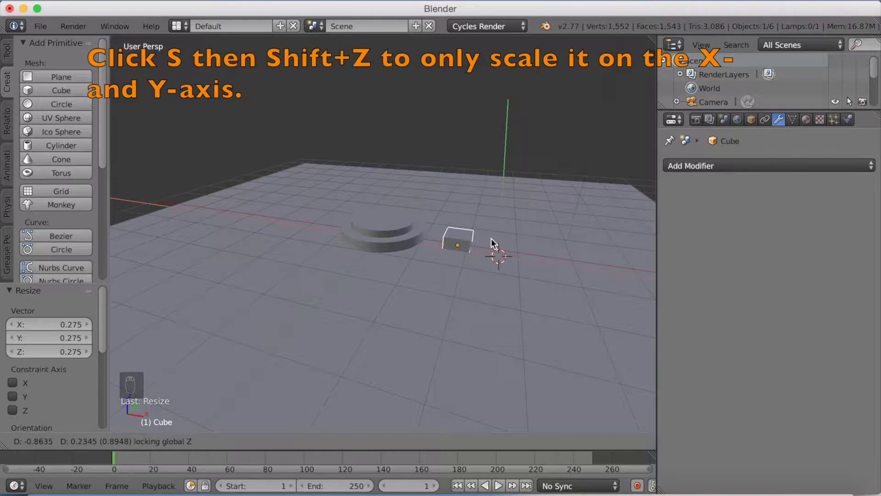
{"action": "left_click", "coordinate": [490, 240]}
Duplicate the small cube along X so a second box sits beside it
{"action": "key", "text": "shift+d"}
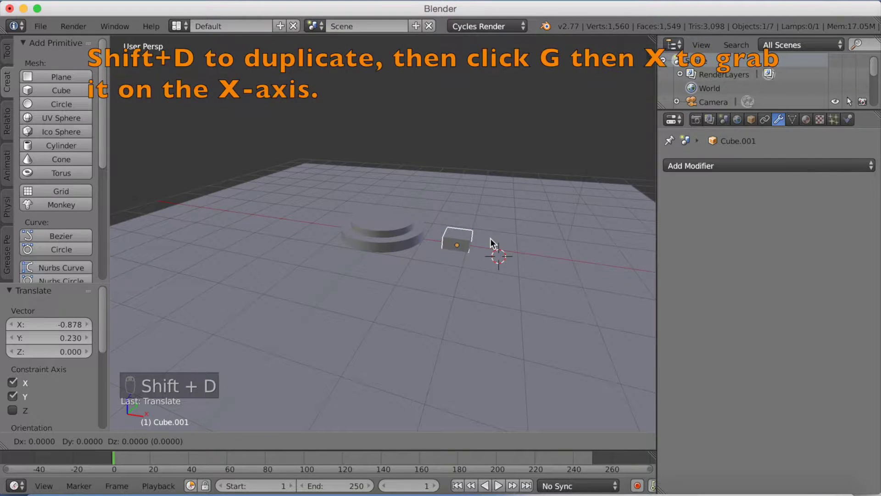
{"action": "key", "text": "x"}
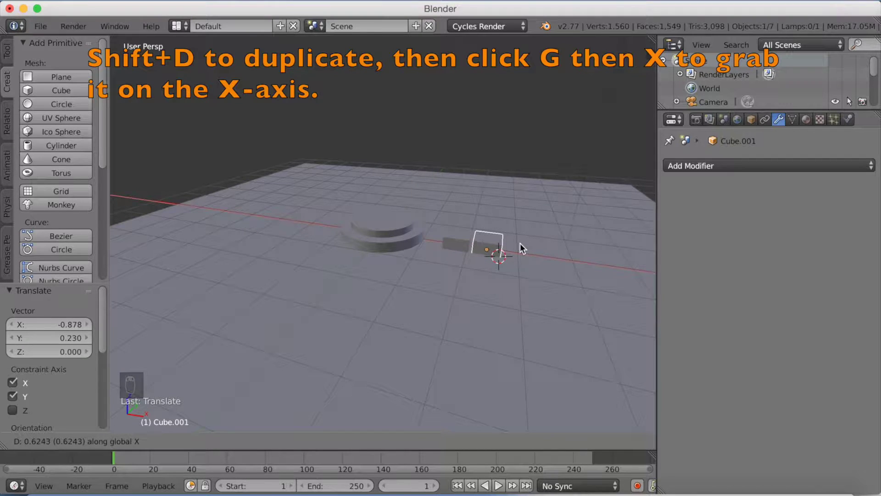
{"action": "left_click", "coordinate": [498, 239]}
{"action": "scroll", "coordinate": [499, 239], "scroll_direction": "up", "scroll_amount": 3}
{"action": "middle_click_drag", "start_coordinate": [497, 238], "coordinate": [419, 234]}
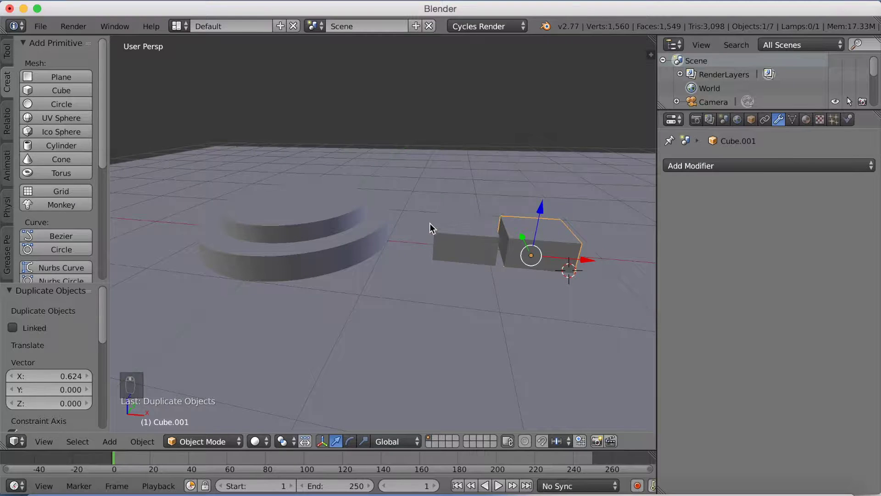
{"action": "mouse_move", "coordinate": [573, 218]}
{"action": "middle_mouse_down"}
{"action": "mouse_move", "coordinate": [543, 241]}
{"action": "mouse_move", "coordinate": [564, 214]}
{"action": "middle_mouse_up"}
{"action": "scroll", "coordinate": [555, 203], "scroll_direction": "down", "scroll_amount": 3}
{"action": "scroll", "coordinate": [545, 201], "scroll_direction": "down", "scroll_amount": 3}
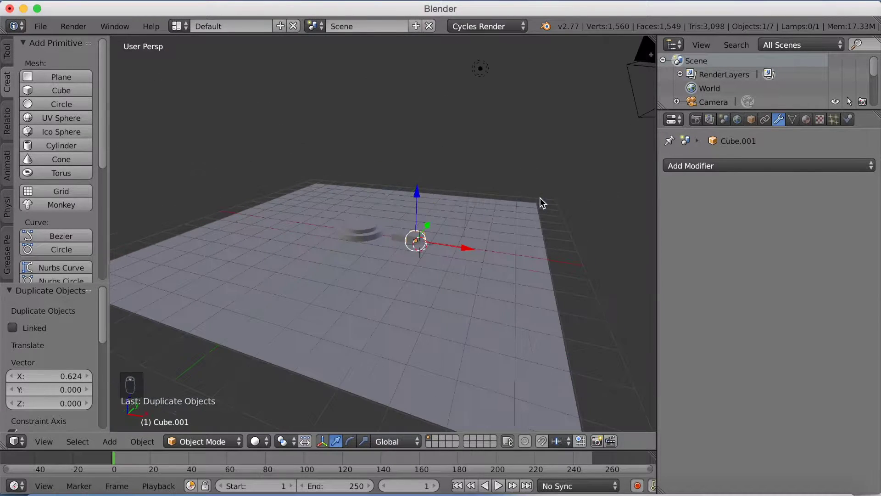
Make the lamp a Sun light with Size 1.000
{"action": "right_click", "coordinate": [469, 71]}
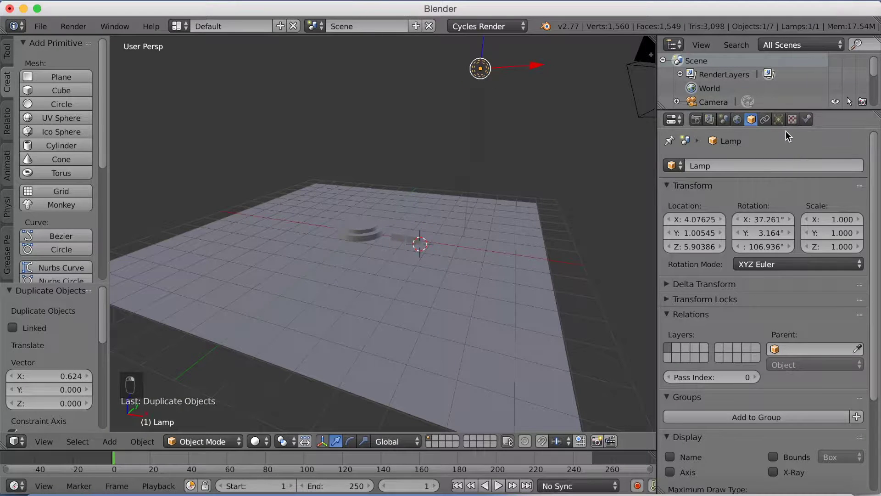
{"action": "left_click", "coordinate": [779, 119]}
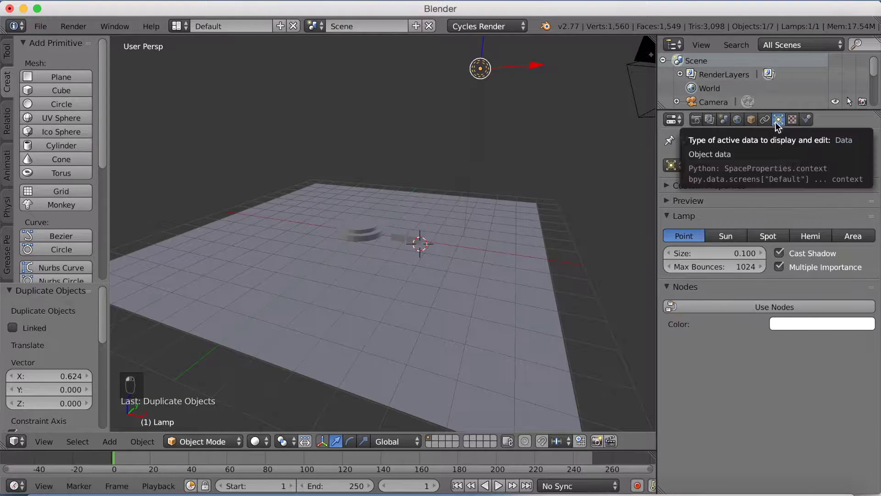
{"action": "left_click", "coordinate": [742, 233]}
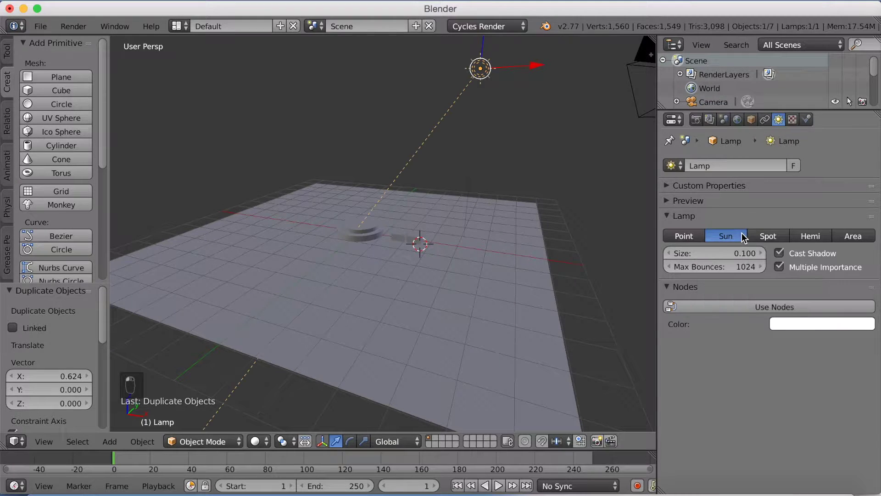
{"action": "left_click", "coordinate": [728, 253]}
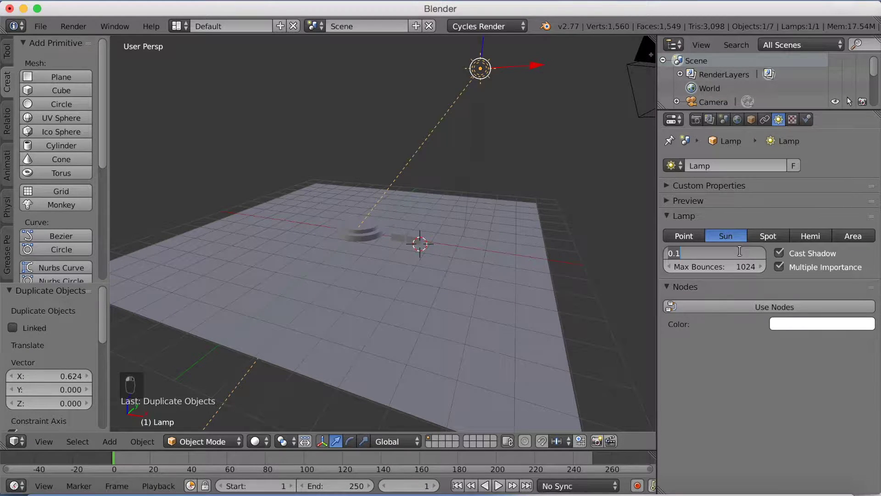
{"action": "type", "text": "Size: 1"}
{"action": "key", "text": "Return"}
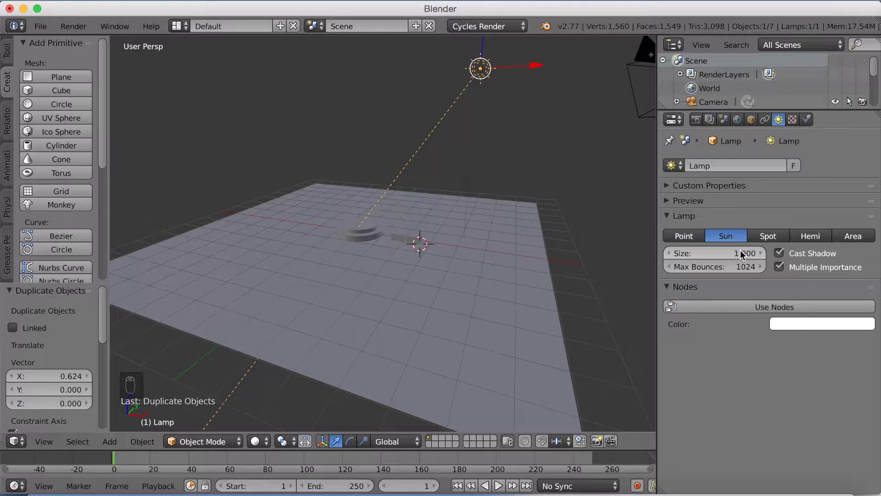
Enable Use Nodes on the sun and set its emission Strength to 3.000
{"action": "left_click", "coordinate": [751, 308]}
{"action": "left_click", "coordinate": [783, 348]}
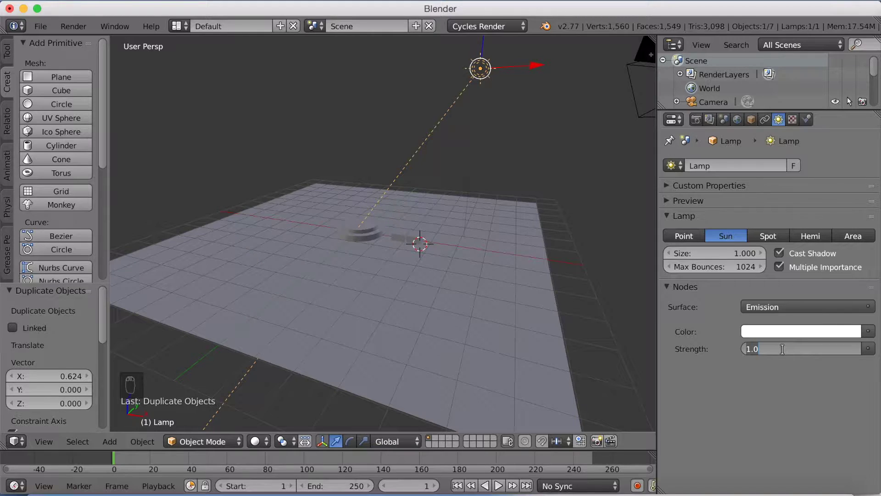
{"action": "type", "text": "2"}
{"action": "key", "text": "Return"}
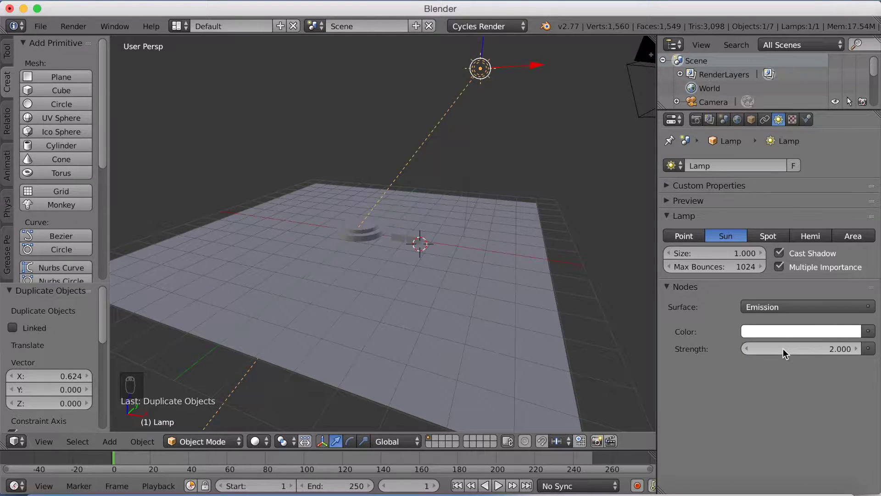
{"action": "left_click", "coordinate": [783, 351]}
{"action": "type", "text": "3"}
{"action": "key", "text": "Return"}
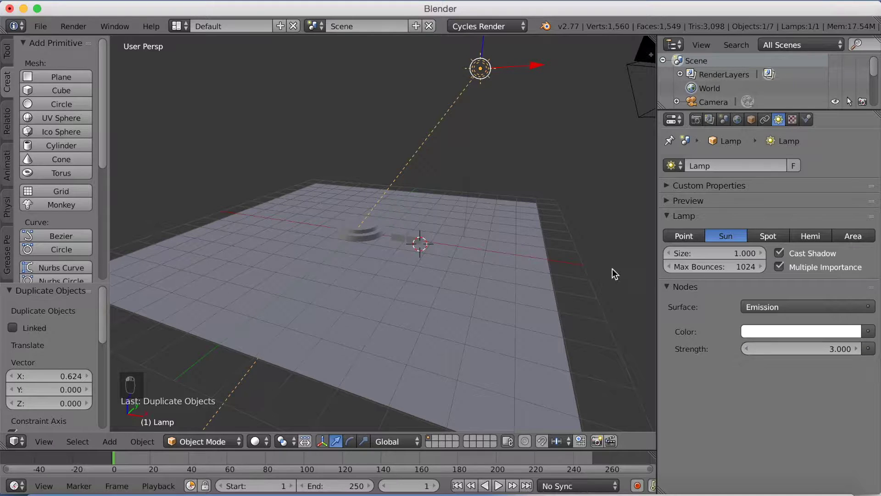
Select the upper disc and keyframe its location, rotation and scale at frame 1
{"action": "scroll", "coordinate": [492, 193], "scroll_direction": "up", "scroll_amount": 3}
{"action": "scroll", "coordinate": [492, 194], "scroll_direction": "up", "scroll_amount": 2}
{"action": "scroll", "coordinate": [472, 237], "scroll_direction": "up", "scroll_amount": 2}
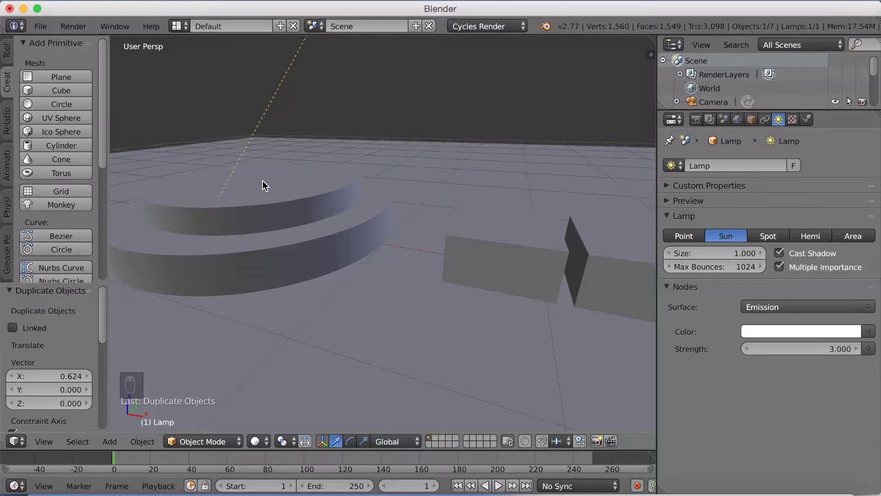
{"action": "right_click", "coordinate": [312, 211]}
{"action": "scroll", "coordinate": [381, 235], "scroll_direction": "down", "scroll_amount": 2}
{"action": "scroll", "coordinate": [395, 238], "scroll_direction": "down", "scroll_amount": 2}
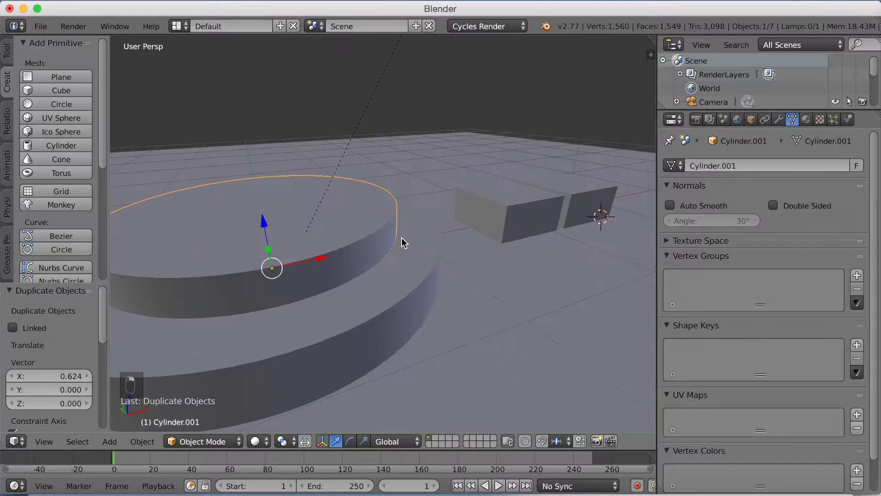
{"action": "scroll", "coordinate": [401, 247], "scroll_direction": "down", "scroll_amount": 2}
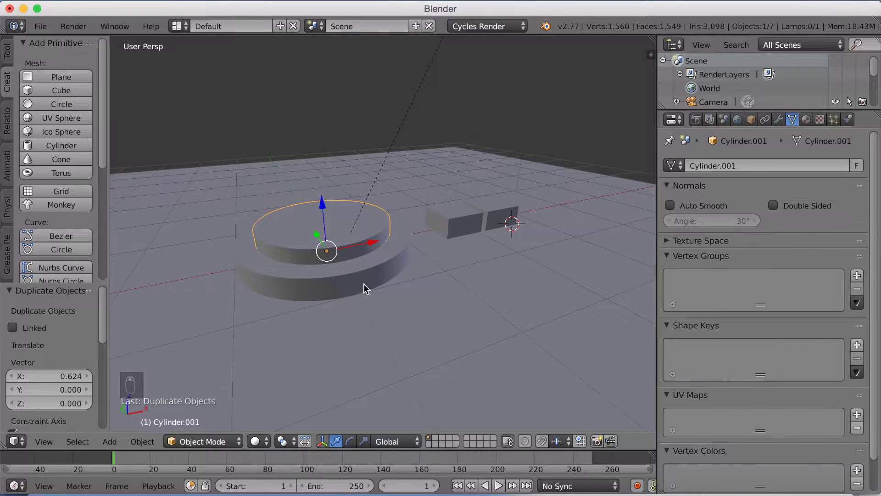
{"action": "key", "text": "alt+a"}
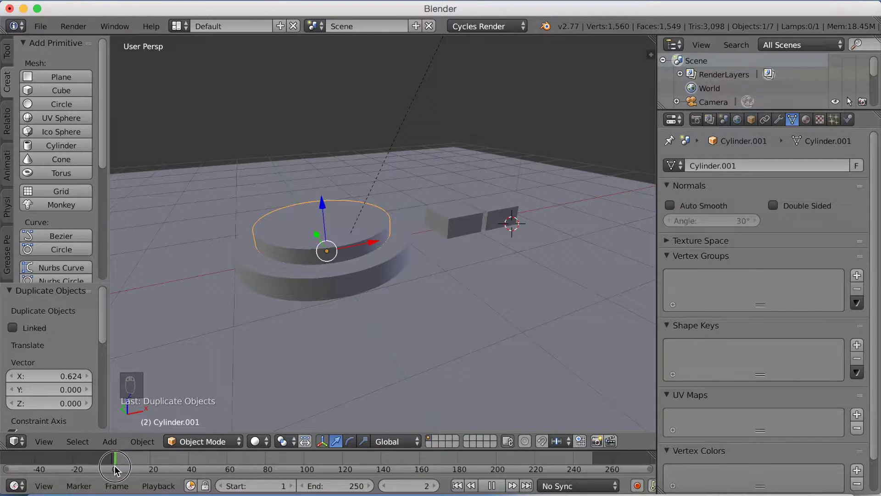
{"action": "key", "text": "Escape"}
{"action": "key", "text": "n"}
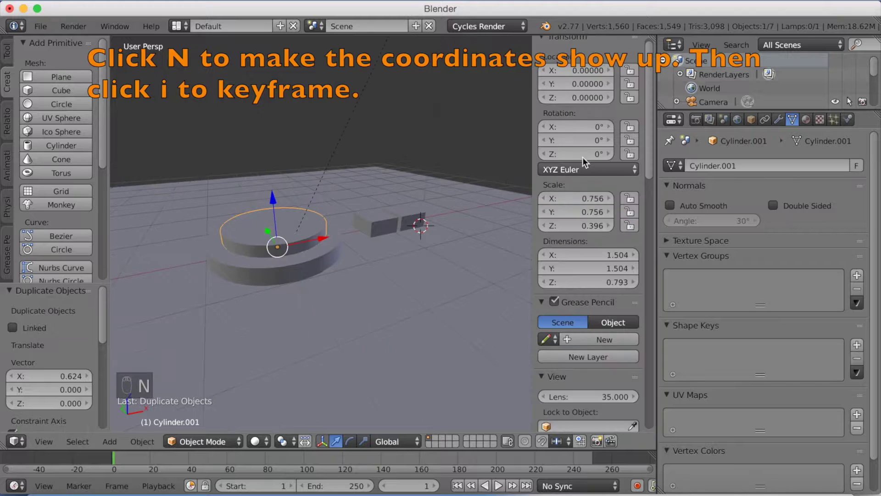
{"action": "key", "text": "i"}
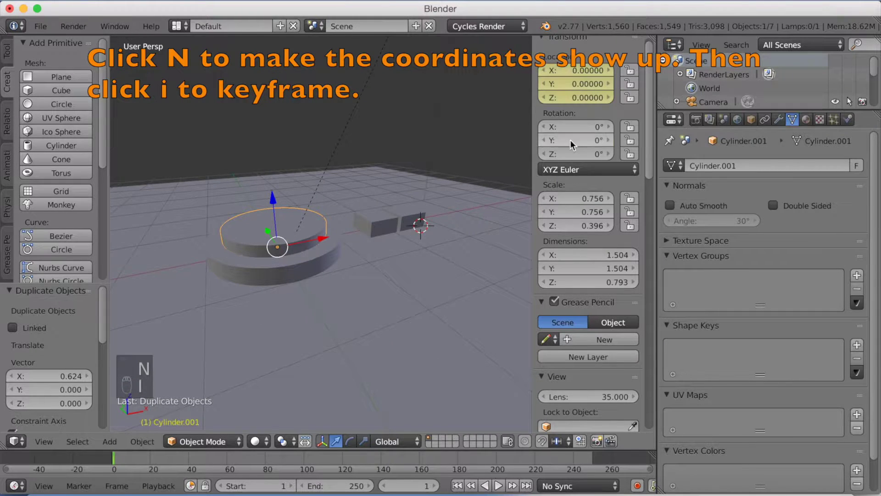
{"action": "key", "text": "i"}
{"action": "key", "text": "i"}
{"action": "key", "text": "i"}
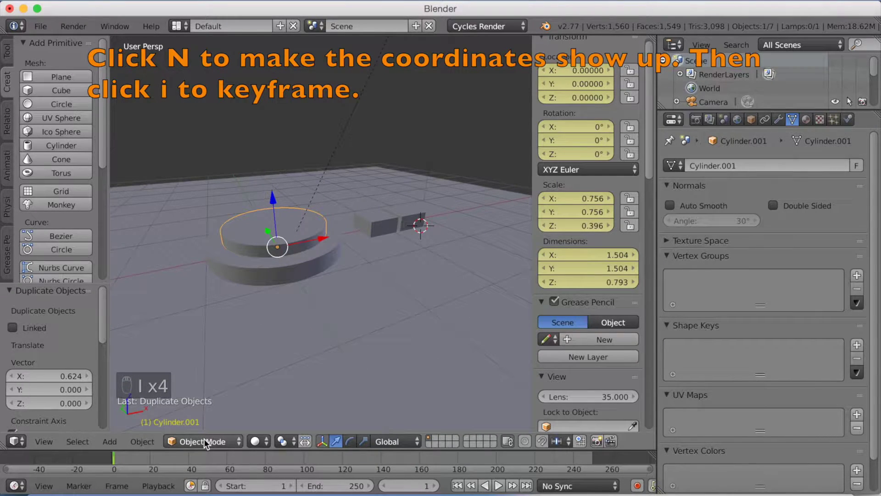
Keyframe the disc's unchanged location, rotation and scale again at frame 40
{"action": "key", "text": "alt+a"}
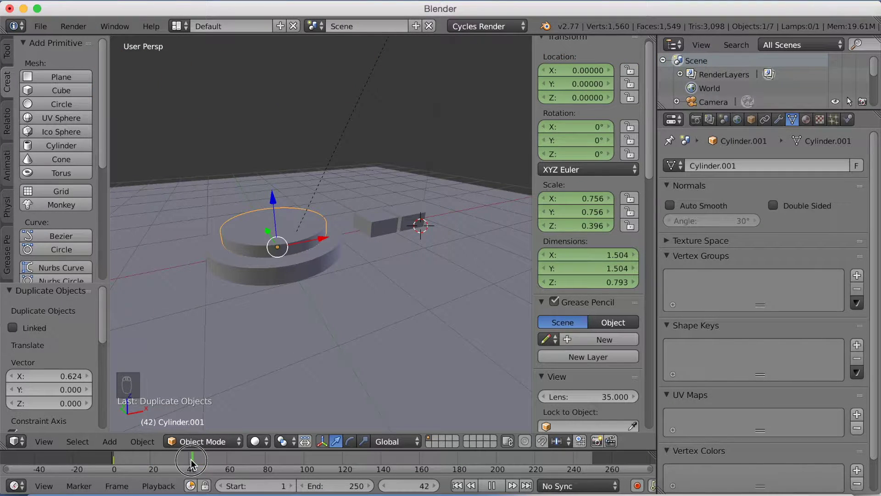
{"action": "left_click_drag", "start_coordinate": [191, 459], "coordinate": [189, 459]}
{"action": "key", "text": "alt+a"}
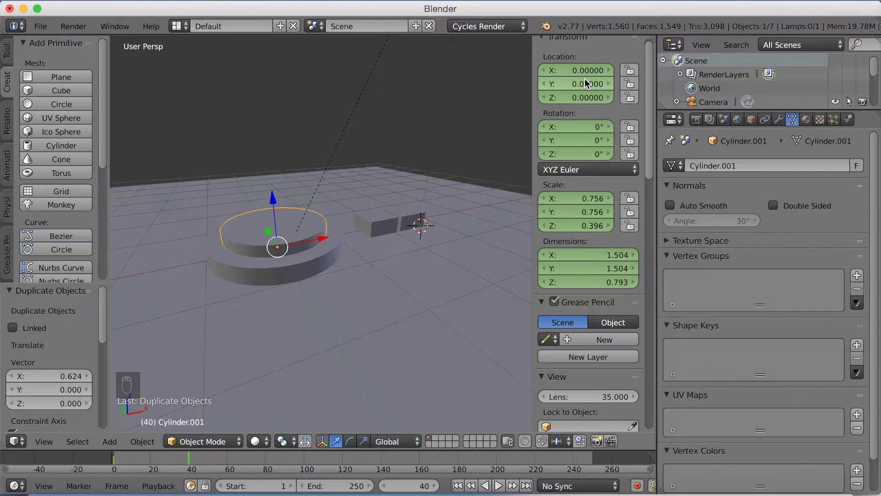
{"action": "key", "text": "i"}
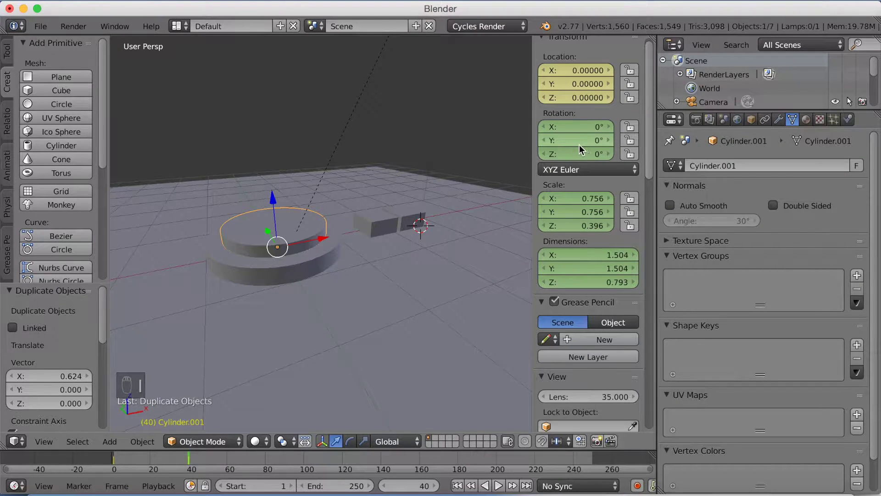
{"action": "left_click", "coordinate": [579, 145]}
{"action": "left_click", "coordinate": [612, 114]}
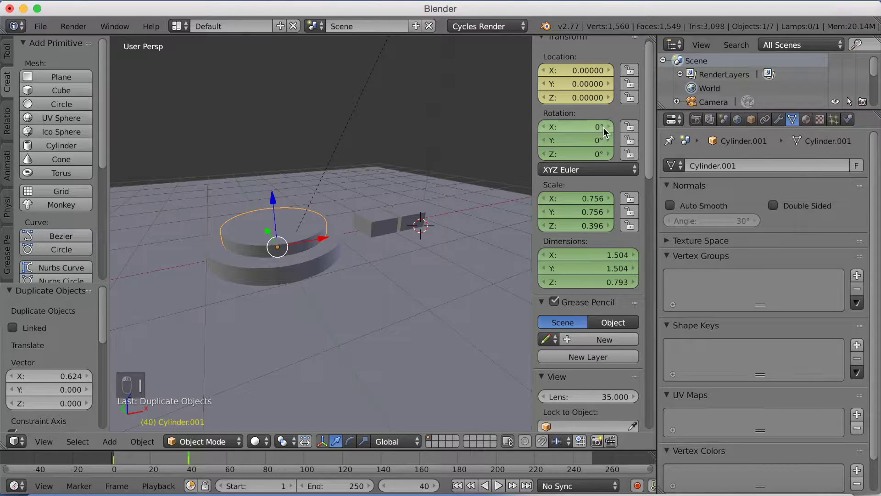
{"action": "key", "text": "i"}
{"action": "key", "text": "i"}
{"action": "key", "text": "i"}
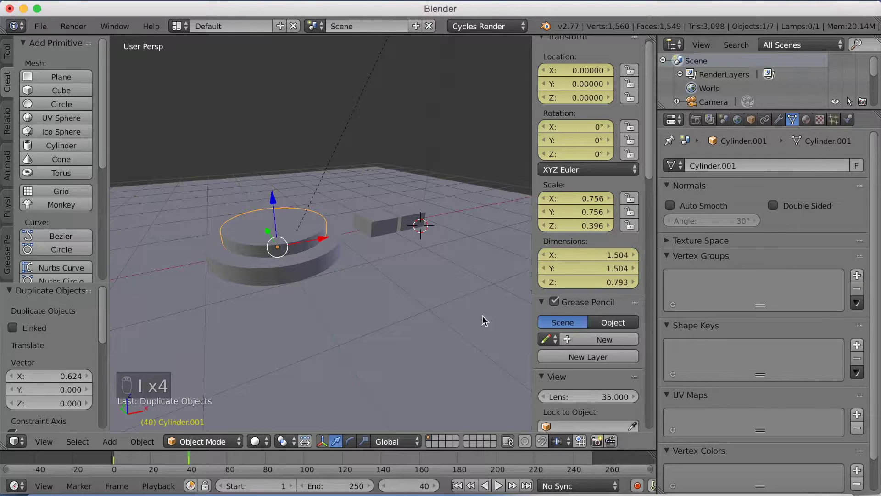
{"action": "key", "text": "alt+a"}
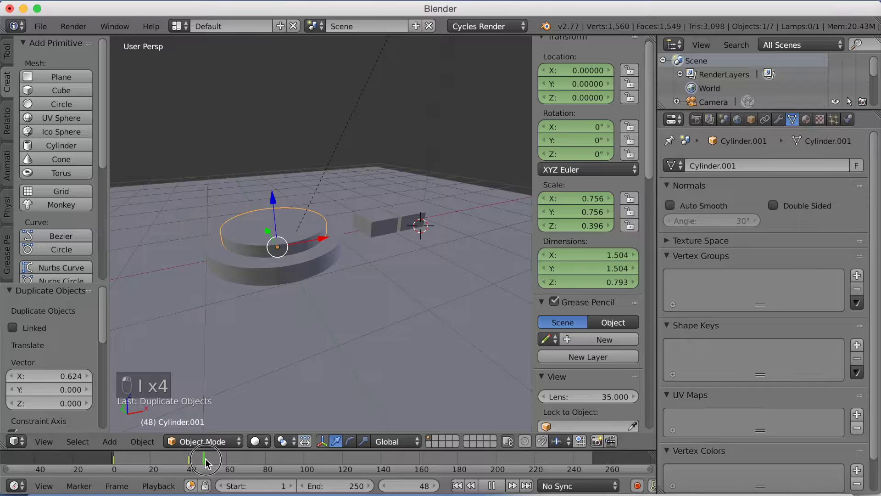
{"action": "left_click_drag", "start_coordinate": [194, 458], "coordinate": [207, 458]}
{"action": "key", "text": "alt+a"}
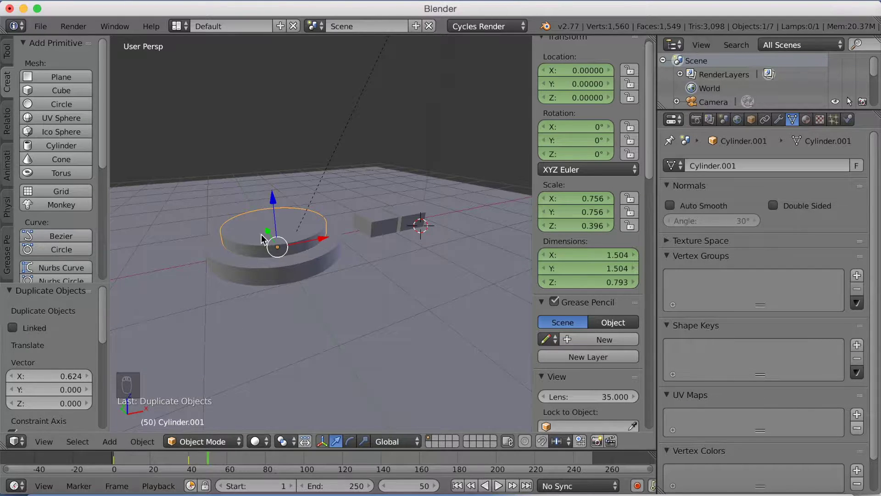
At frame 50, lower the upper disc slightly into the base and keyframe its transforms
{"action": "key", "text": "g"}
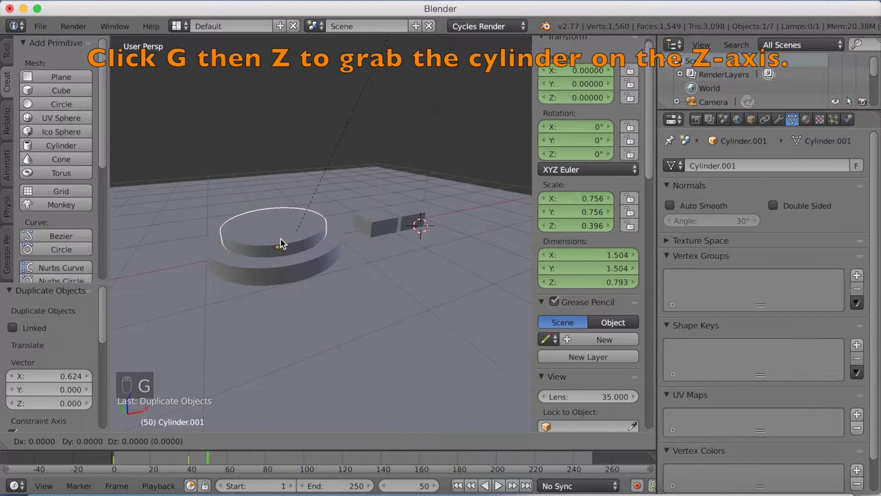
{"action": "key", "text": "z"}
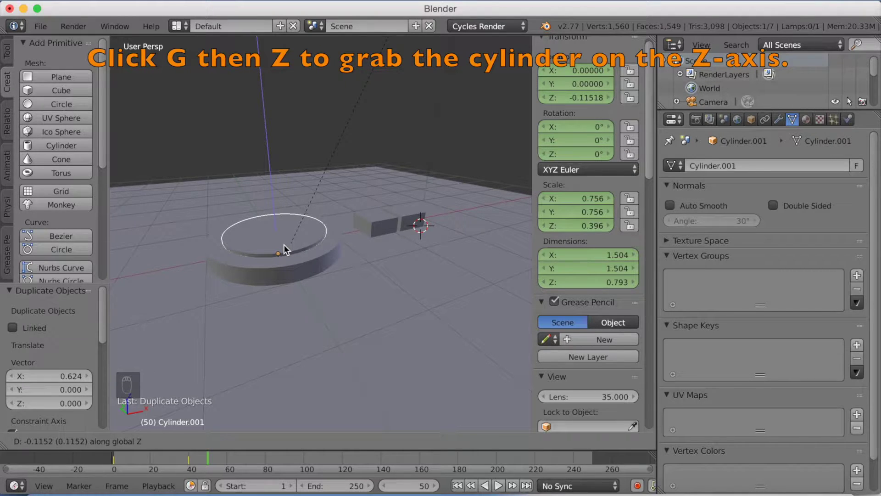
{"action": "left_click", "coordinate": [283, 245]}
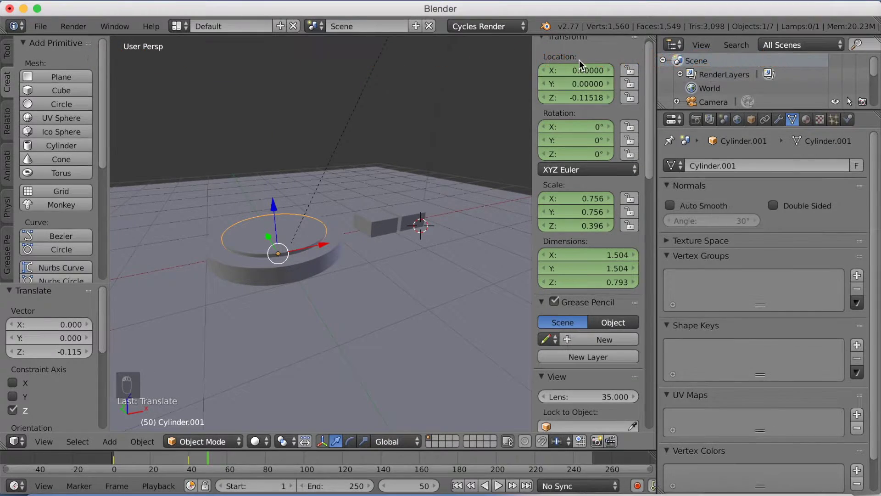
{"action": "key", "text": "i"}
{"action": "key", "text": "i"}
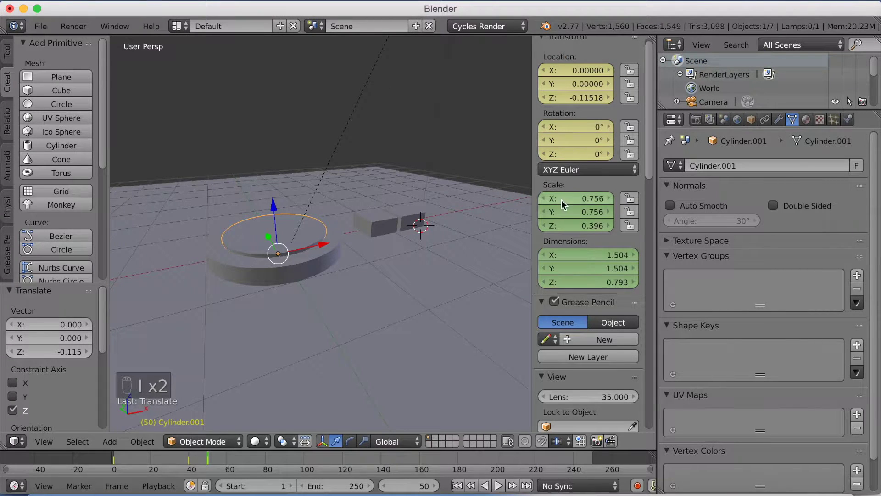
{"action": "key", "text": "i"}
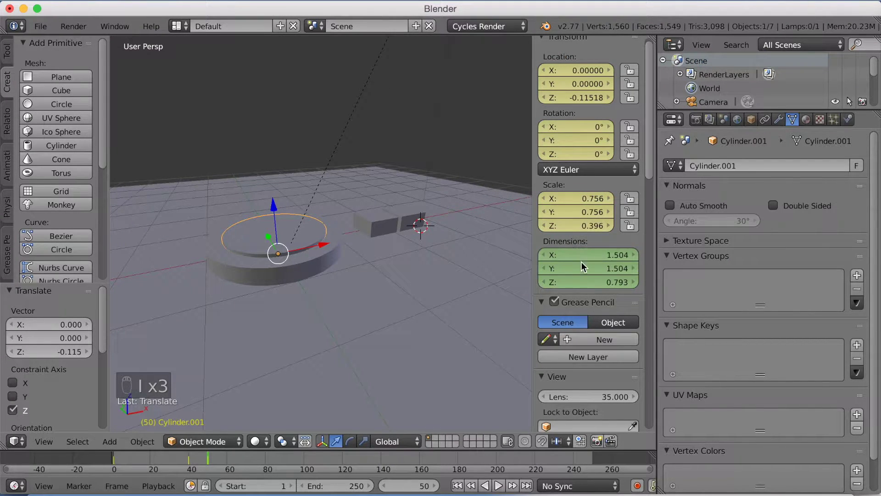
{"action": "key", "text": "i"}
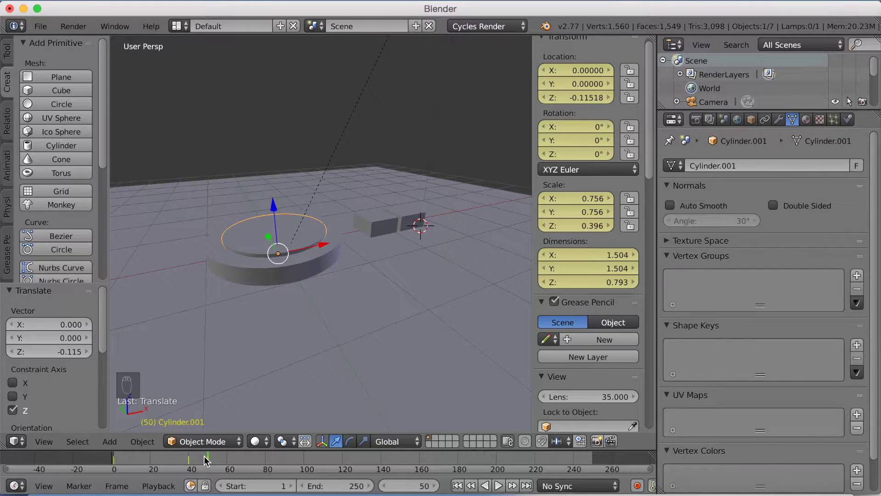
{"action": "key", "text": "alt+a"}
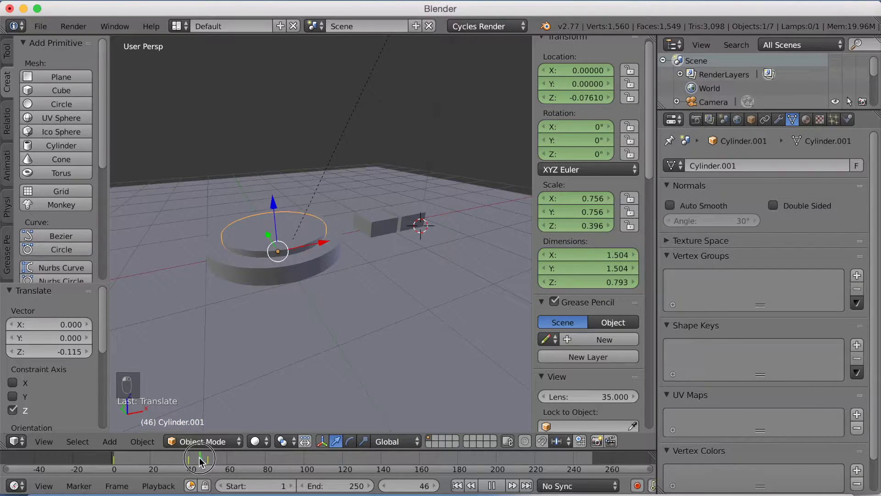
{"action": "left_click", "coordinate": [191, 459]}
{"action": "left_click_drag", "start_coordinate": [191, 459], "coordinate": [225, 461]}
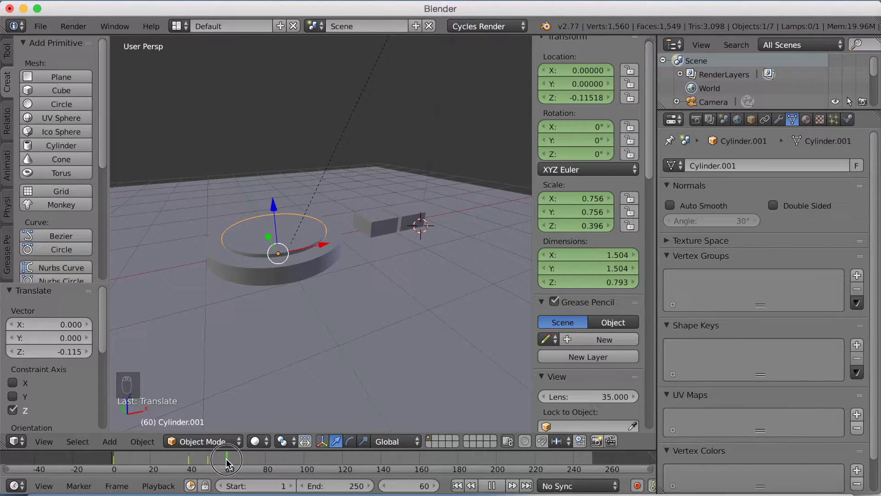
At frame 60, set the disc's Z location to 0 and keyframe its transforms
{"action": "left_click_drag", "start_coordinate": [226, 463], "coordinate": [226, 462]}
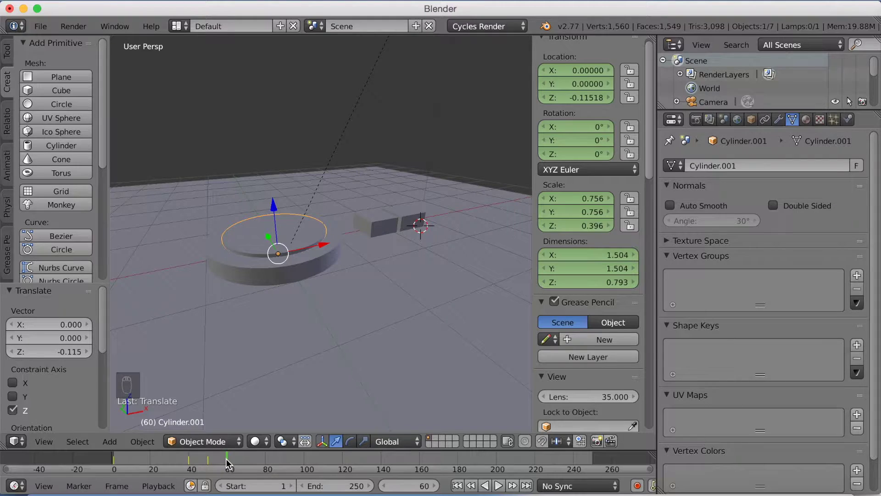
{"action": "left_click", "coordinate": [576, 99]}
{"action": "type", "text": "0"}
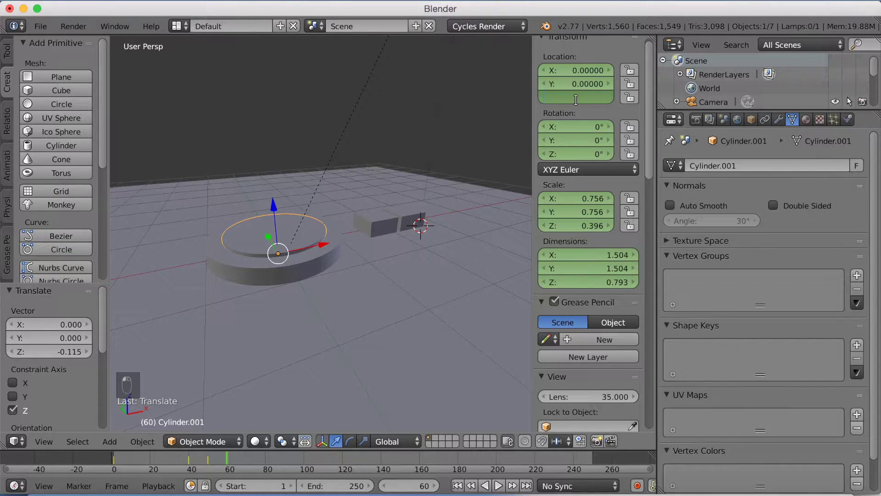
{"action": "key", "text": "Return"}
{"action": "key", "text": "i"}
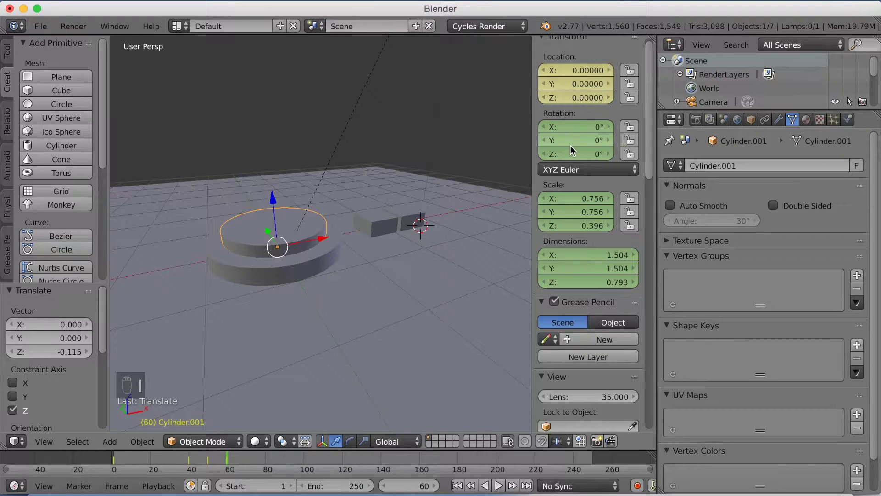
{"action": "key", "text": "i"}
{"action": "key", "text": "i"}
{"action": "key", "text": "i"}
{"action": "key", "text": "i"}
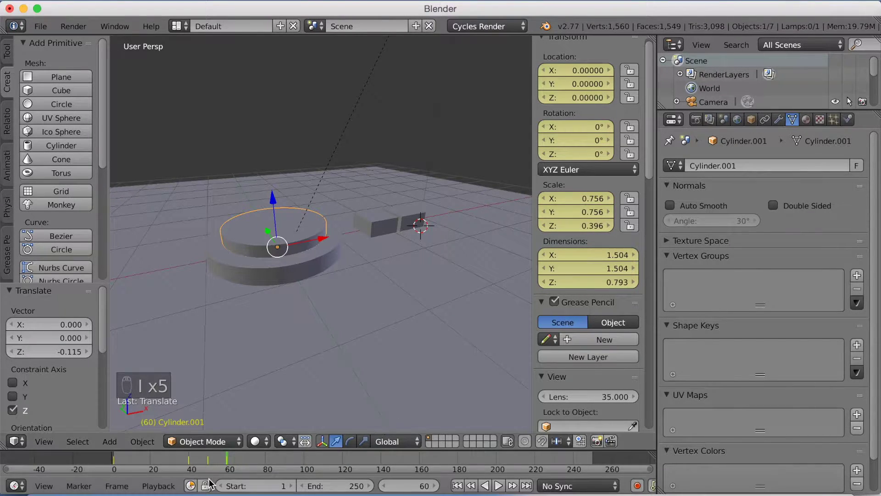
{"action": "left_click_drag", "start_coordinate": [196, 463], "coordinate": [141, 465]}
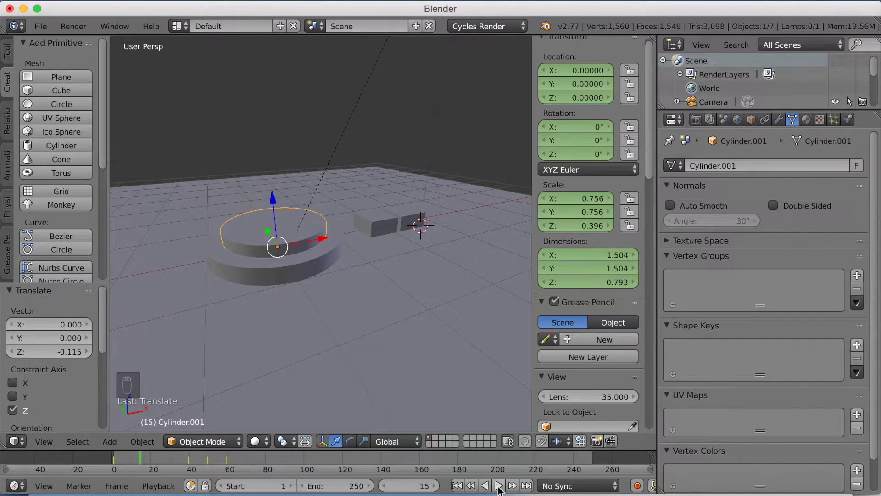
{"action": "left_click", "coordinate": [498, 487]}
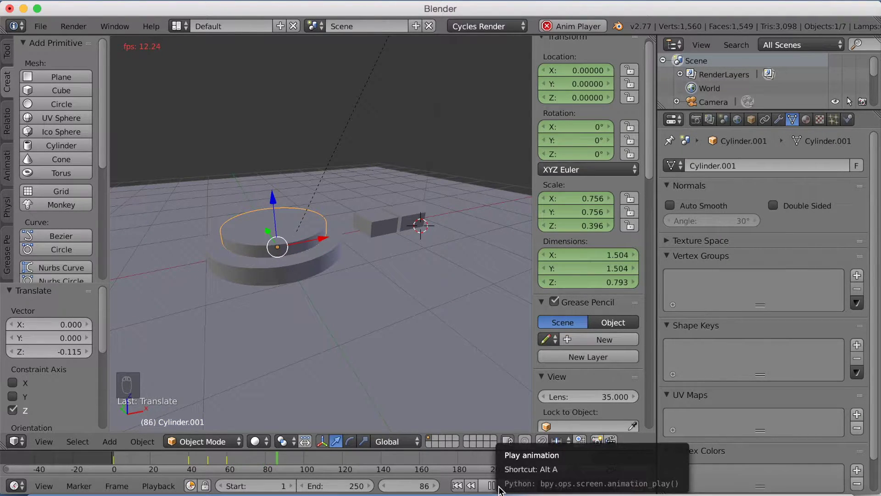
{"action": "left_click", "coordinate": [498, 487]}
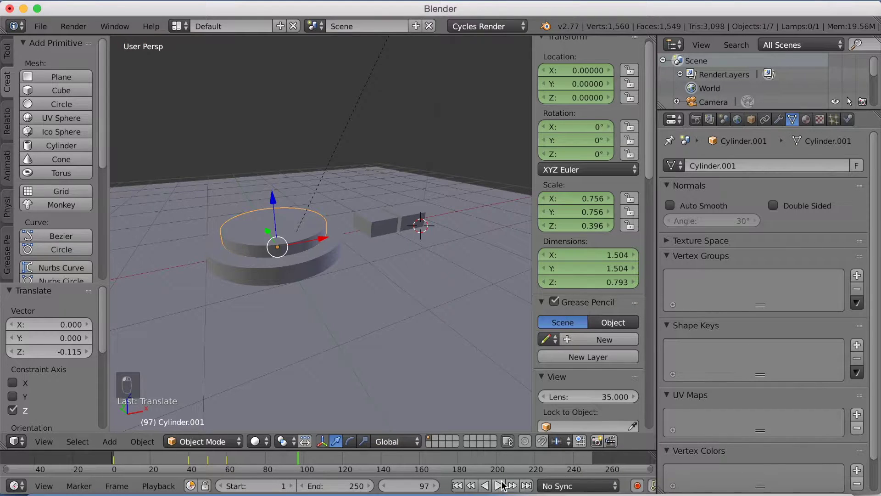
{"action": "left_click_drag", "start_coordinate": [279, 459], "coordinate": [113, 467]}
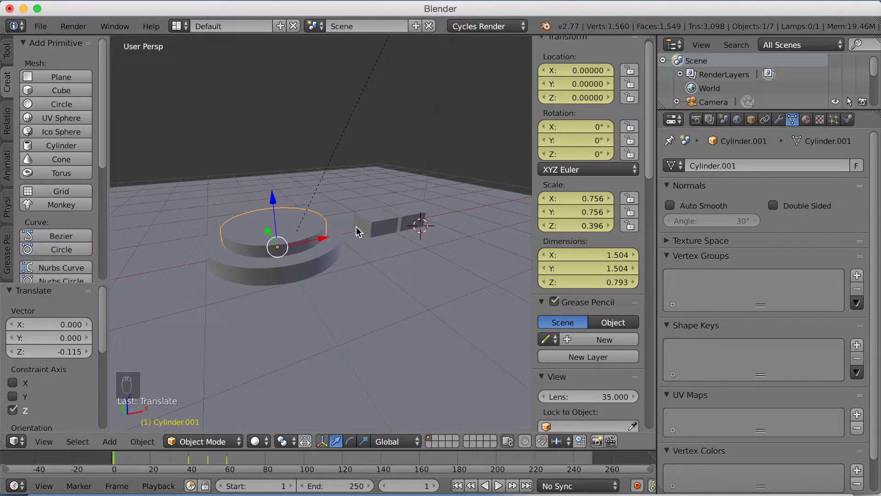
Give the Cube a new Mix Shader material whose first shader is Emission
{"action": "right_click", "coordinate": [377, 223]}
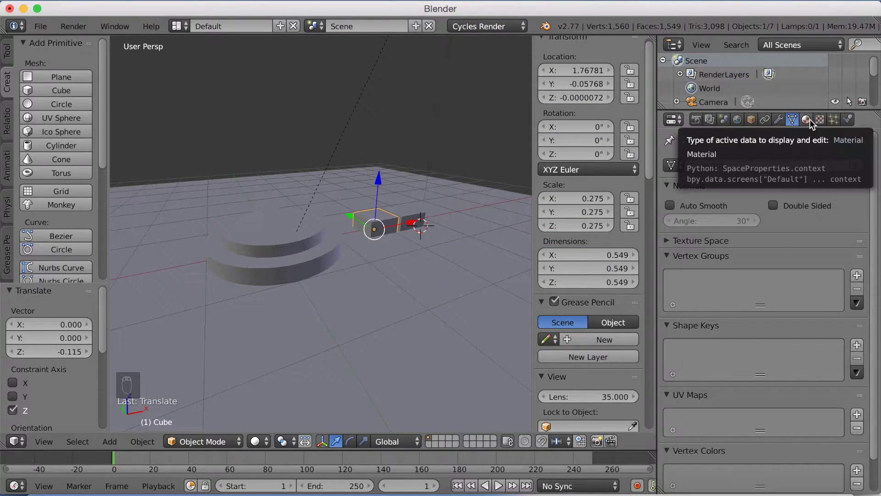
{"action": "left_click", "coordinate": [809, 119]}
{"action": "left_click", "coordinate": [747, 206]}
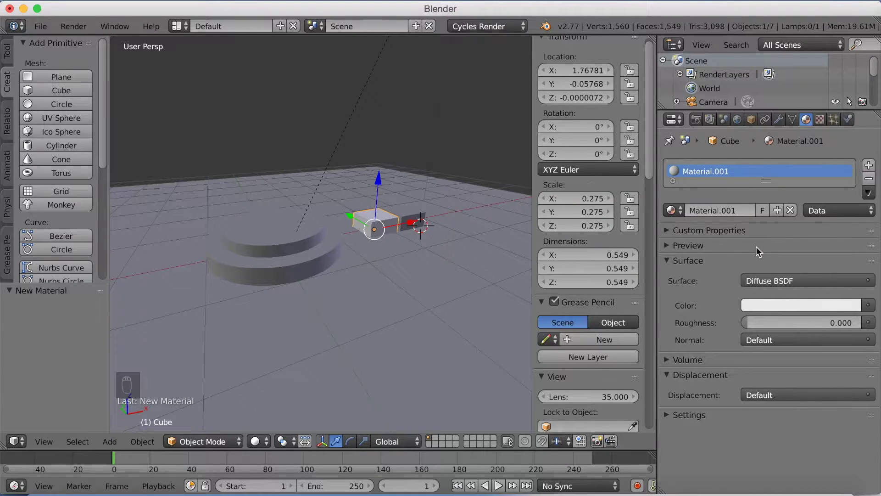
{"action": "left_click", "coordinate": [760, 283]}
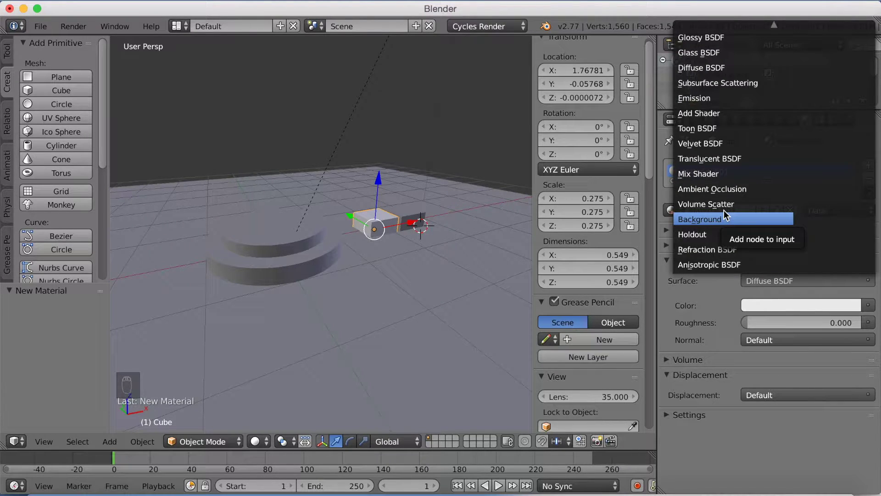
{"action": "left_click", "coordinate": [721, 175]}
{"action": "left_click", "coordinate": [773, 321]}
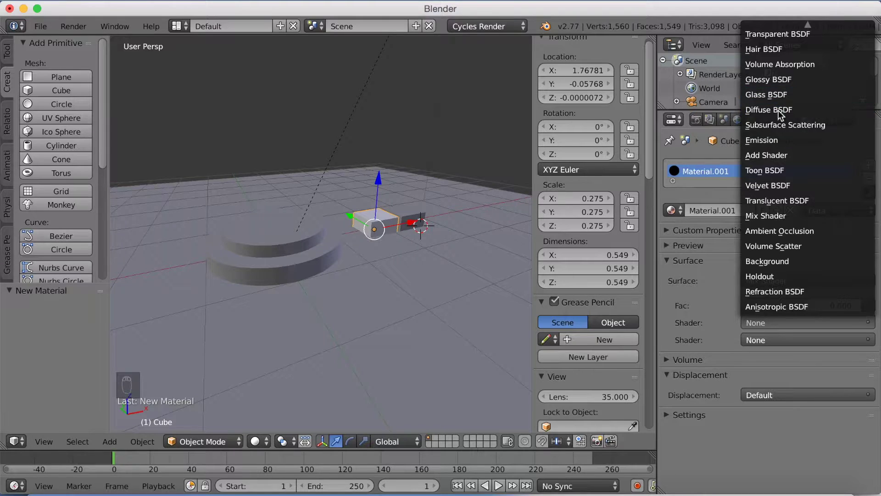
{"action": "left_click", "coordinate": [778, 141]}
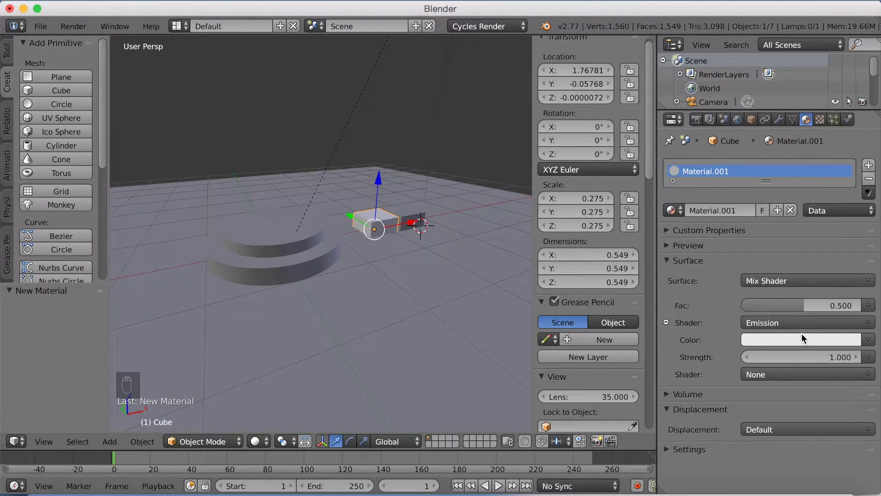
Set the emission Strength to 5 and its colour to red
{"action": "left_click", "coordinate": [806, 355]}
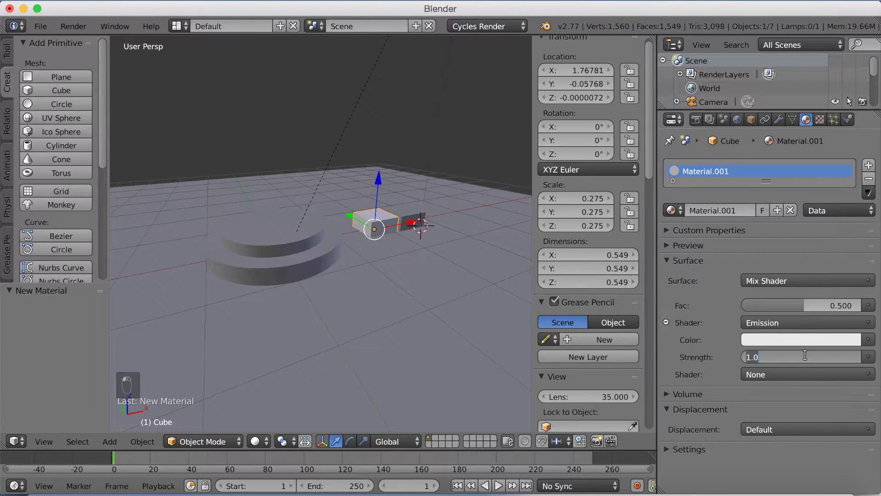
{"action": "type", "text": "5"}
{"action": "key", "text": "Return"}
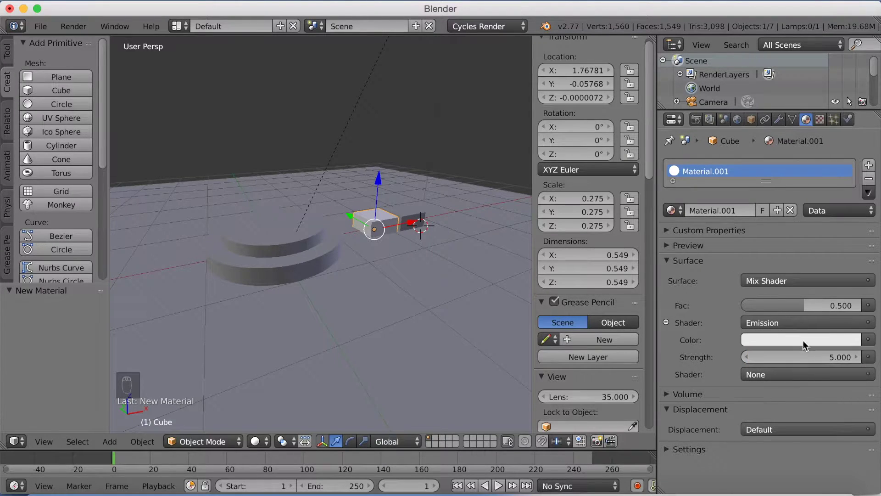
{"action": "left_click", "coordinate": [801, 339]}
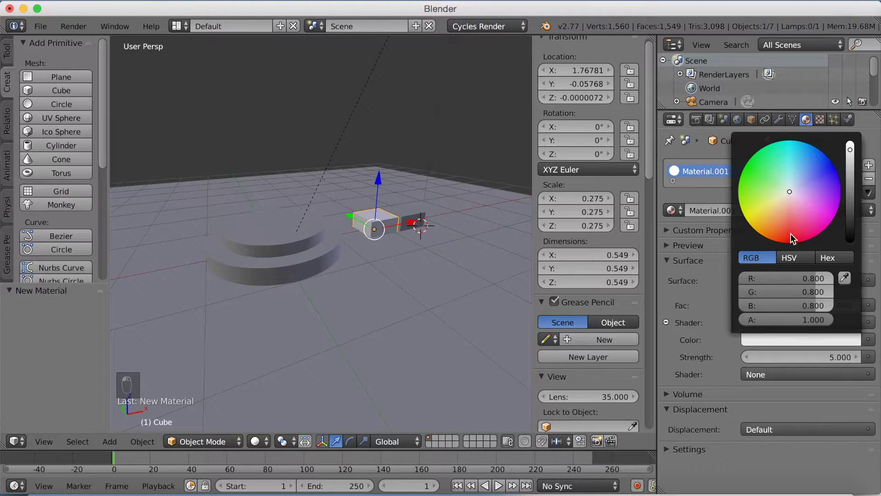
{"action": "left_click_drag", "start_coordinate": [790, 234], "coordinate": [789, 246]}
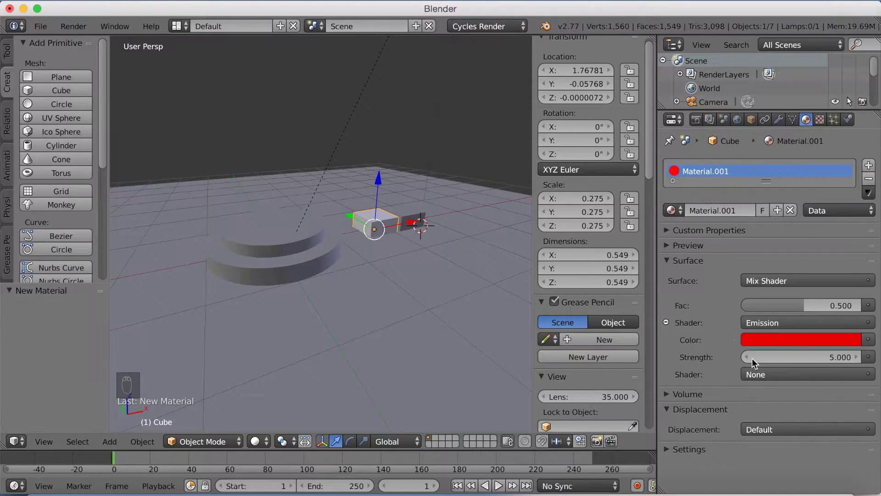
Make the second shader Glass BSDF with Roughness 1.000 and preview it rendered
{"action": "left_click", "coordinate": [762, 374]}
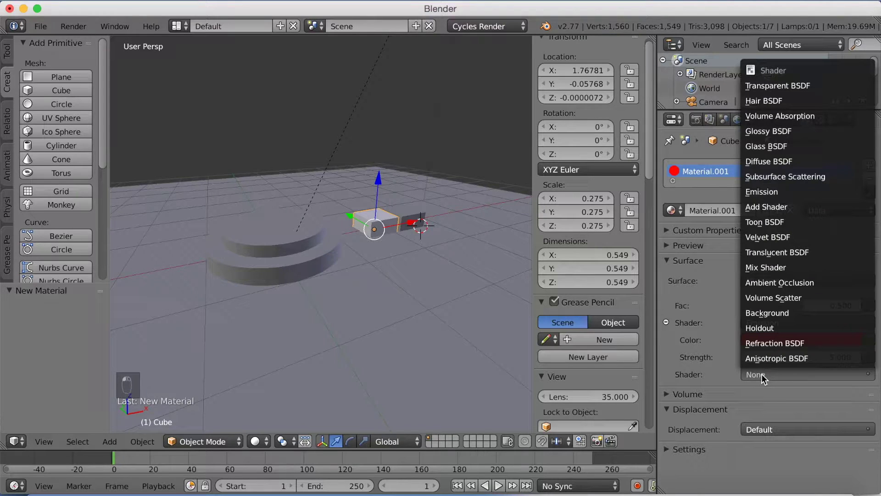
{"action": "left_click", "coordinate": [773, 146]}
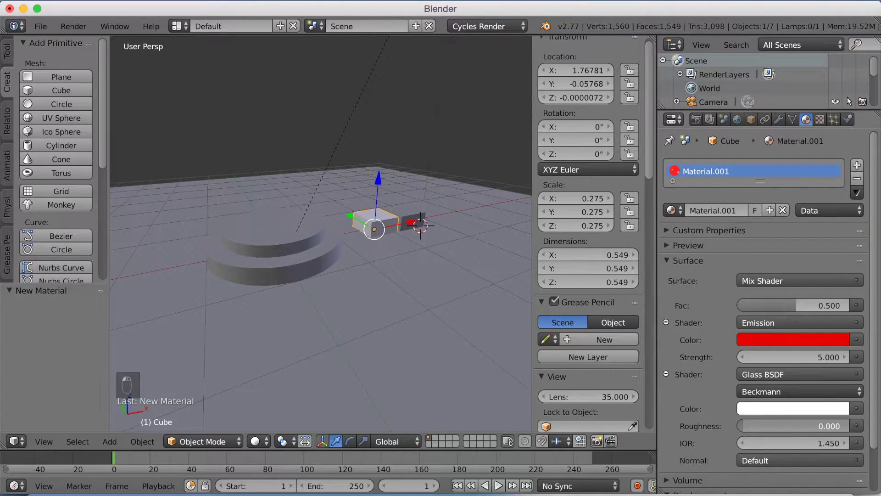
{"action": "left_click_drag", "start_coordinate": [751, 429], "coordinate": [849, 426]}
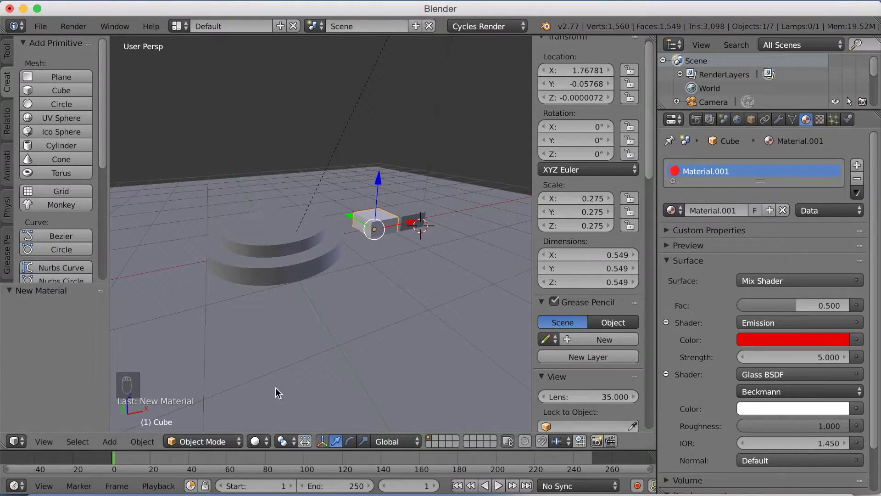
{"action": "left_click", "coordinate": [259, 442]}
Switch to Rendered shading and keyframe the red cube's mix factor at 0.000
{"action": "left_click", "coordinate": [281, 348]}
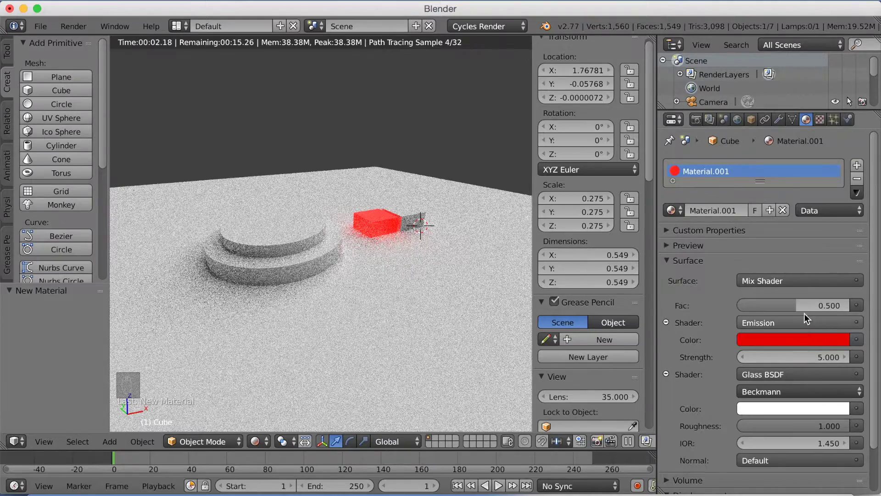
{"action": "left_click_drag", "start_coordinate": [799, 305], "coordinate": [849, 305]}
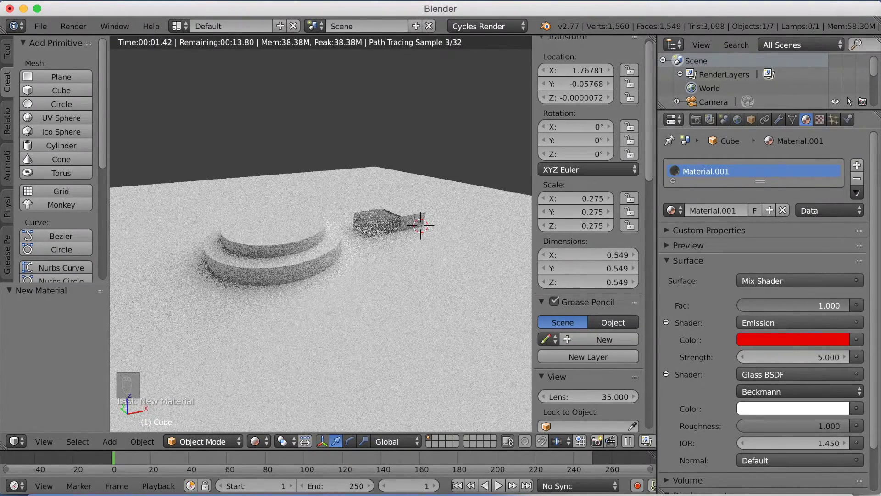
{"action": "left_click_drag", "start_coordinate": [844, 305], "coordinate": [740, 305]}
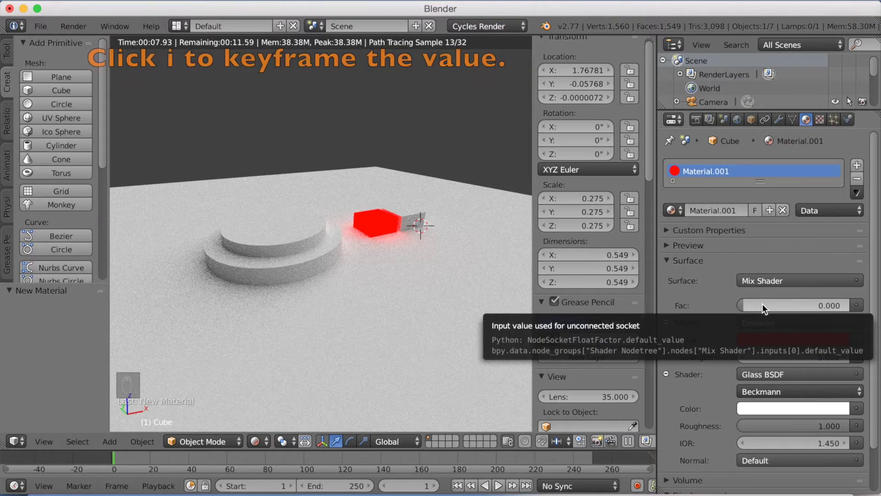
{"action": "key", "text": "i"}
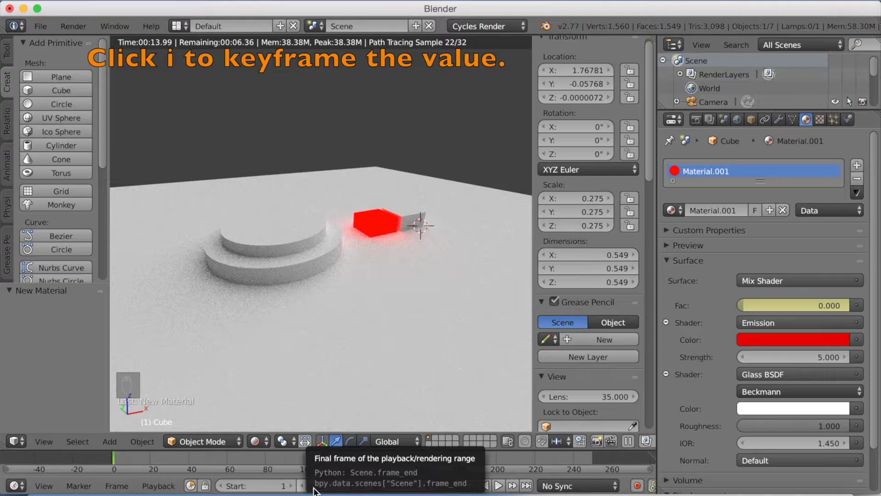
Keyframe the mix factor at frame 50, then set it fully to glass at frame 51
{"action": "left_click", "coordinate": [405, 484]}
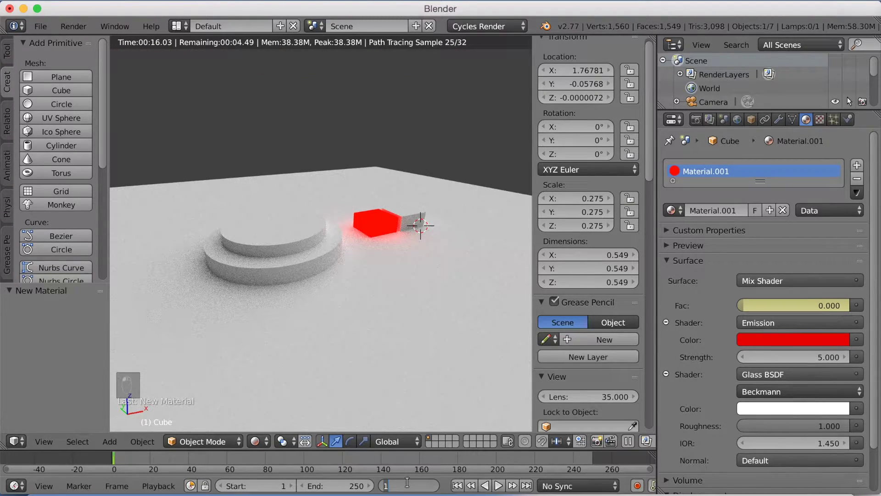
{"action": "type", "text": "50"}
{"action": "key", "text": "Return"}
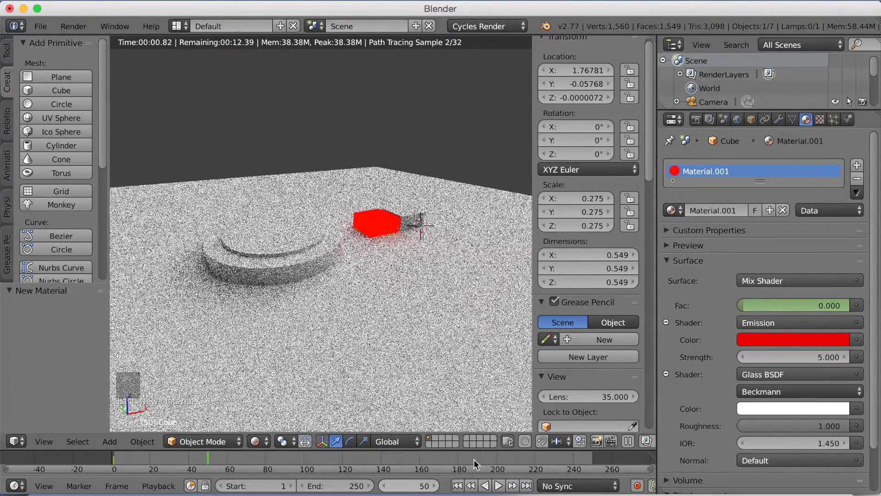
{"action": "key", "text": "i"}
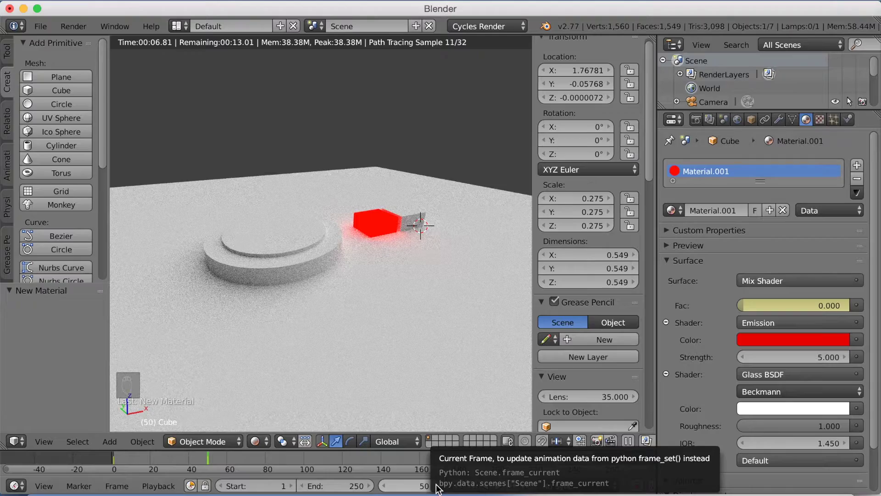
{"action": "left_click", "coordinate": [435, 486]}
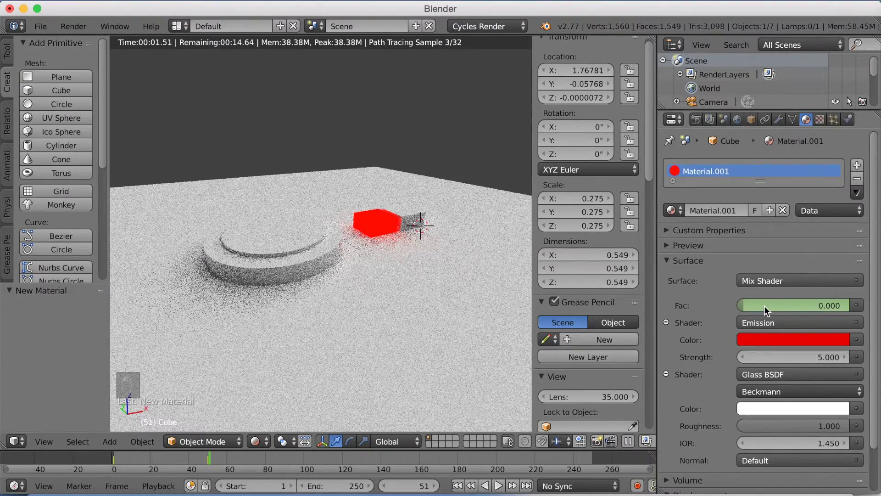
{"action": "left_click_drag", "start_coordinate": [764, 306], "coordinate": [824, 306]}
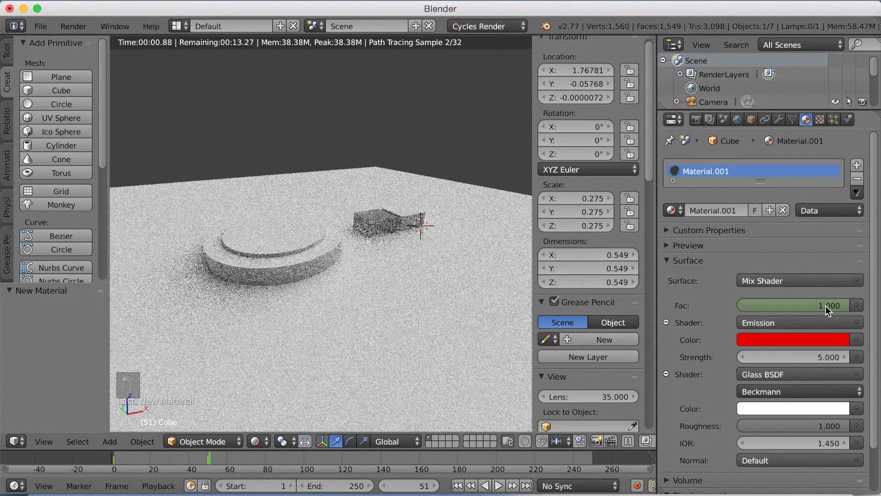
Play and scrub the animation to check the red glow switching off, then select the second cube
{"action": "left_click", "coordinate": [188, 459]}
{"action": "key", "text": "alt+a"}
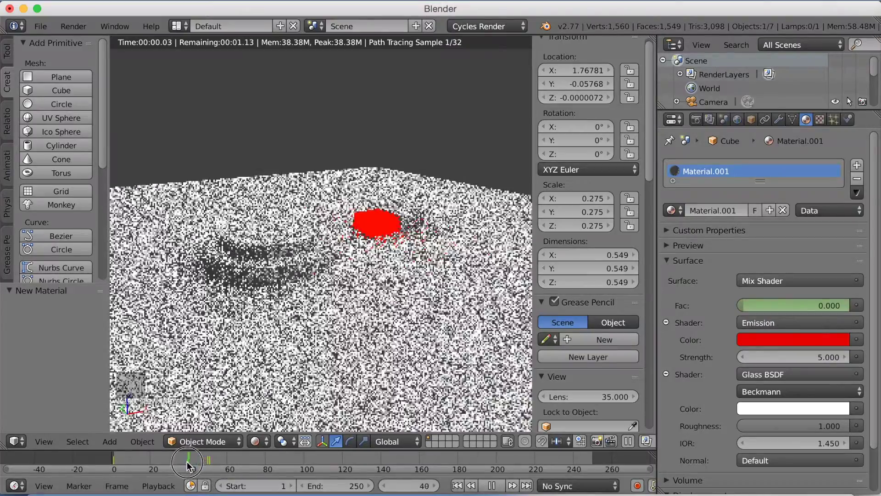
{"action": "mouse_move", "coordinate": [187, 461]}
{"action": "left_mouse_down"}
{"action": "mouse_move", "coordinate": [240, 456]}
{"action": "mouse_move", "coordinate": [113, 461]}
{"action": "left_mouse_up"}
{"action": "key", "text": "alt+a"}
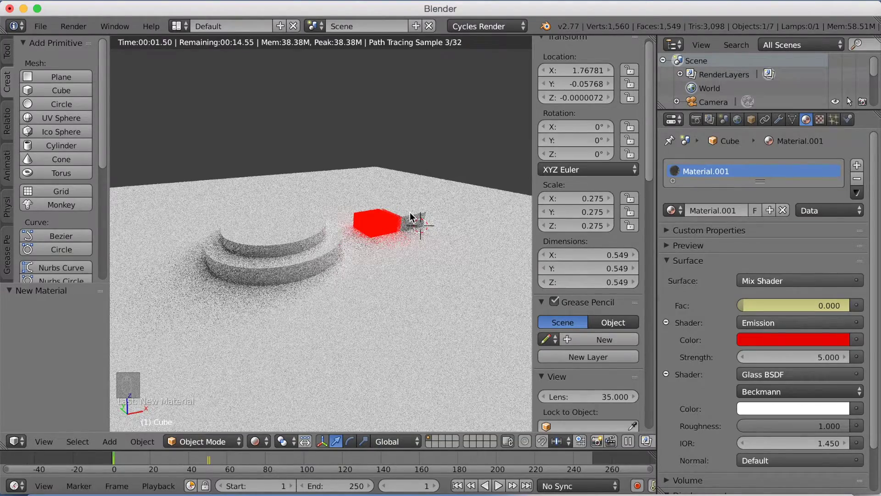
{"action": "right_click", "coordinate": [409, 212]}
Give the second cube a new Mix Shader material with a green Emission of strength 5
{"action": "left_click", "coordinate": [708, 211]}
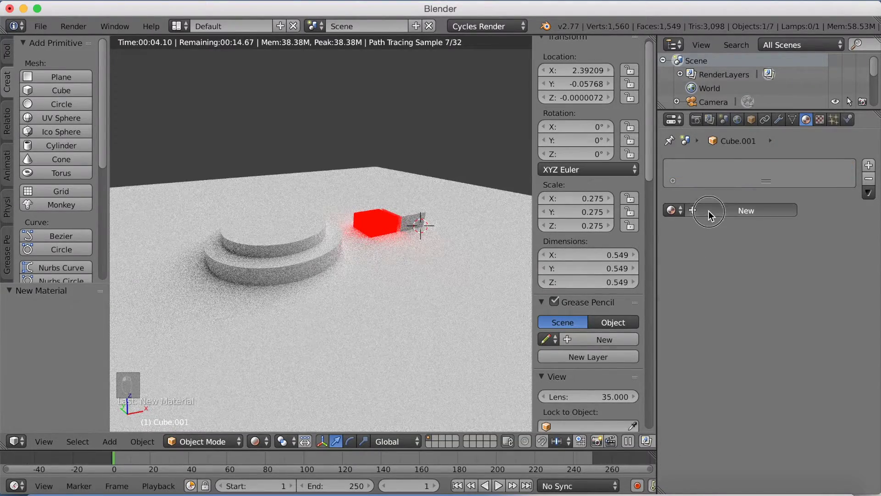
{"action": "left_click", "coordinate": [766, 280]}
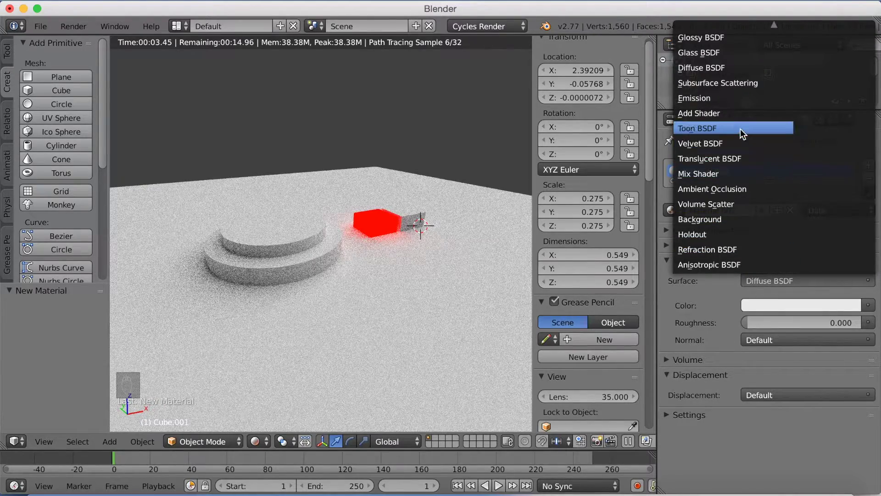
{"action": "left_click", "coordinate": [725, 175]}
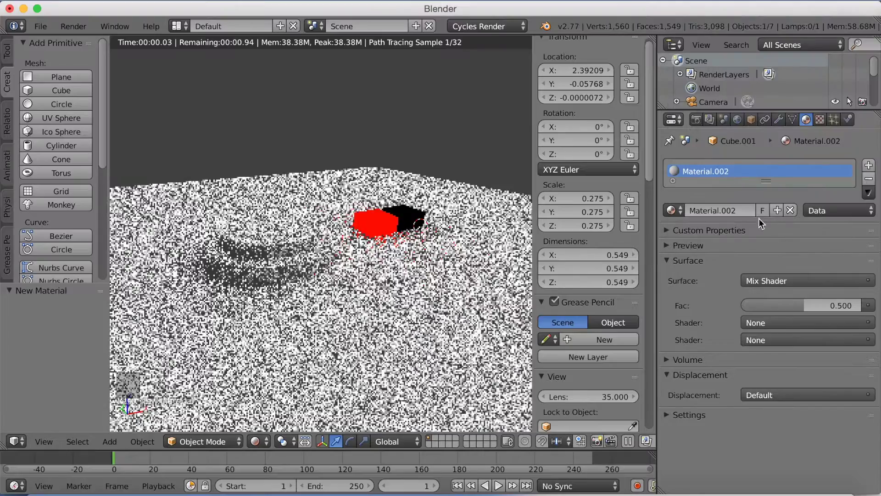
{"action": "left_click", "coordinate": [799, 319]}
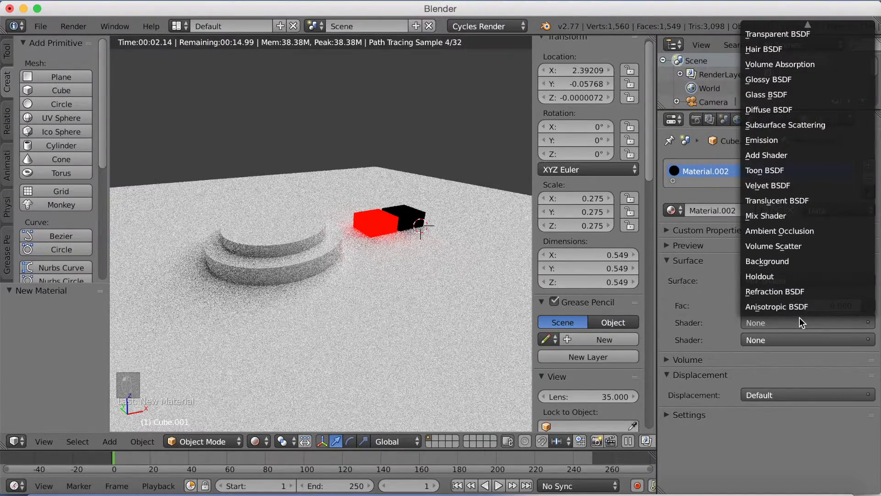
{"action": "left_click", "coordinate": [795, 141]}
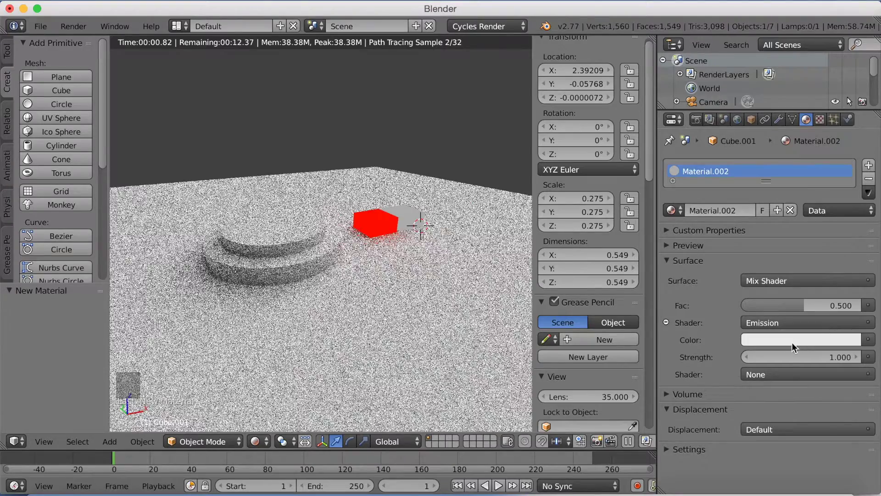
{"action": "left_click", "coordinate": [784, 355]}
{"action": "type", "text": "5"}
{"action": "key", "text": "Return"}
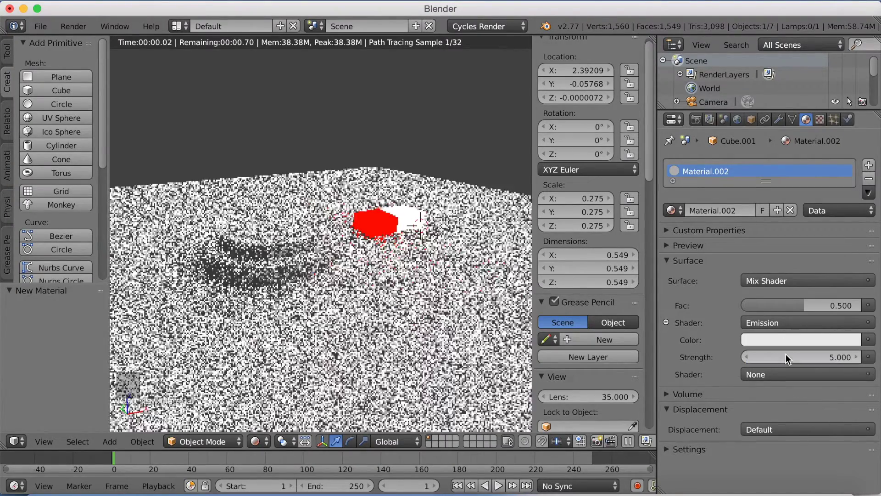
{"action": "left_click", "coordinate": [785, 341]}
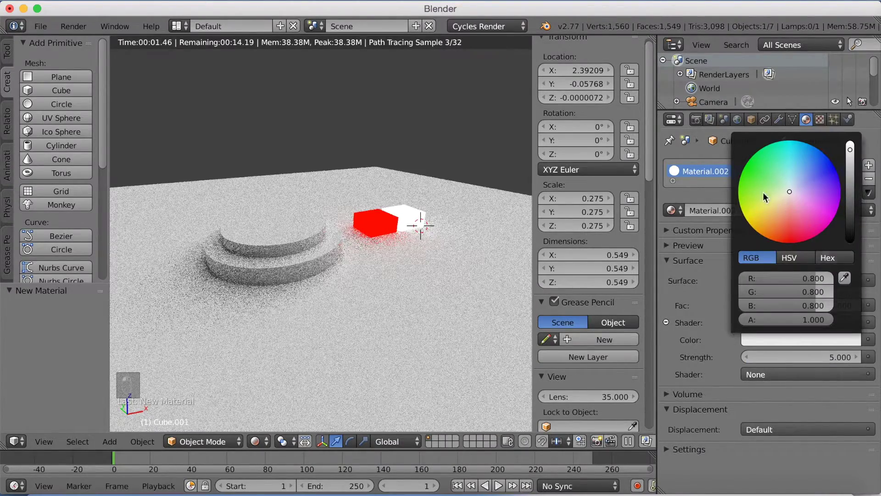
{"action": "left_click_drag", "start_coordinate": [781, 190], "coordinate": [753, 160]}
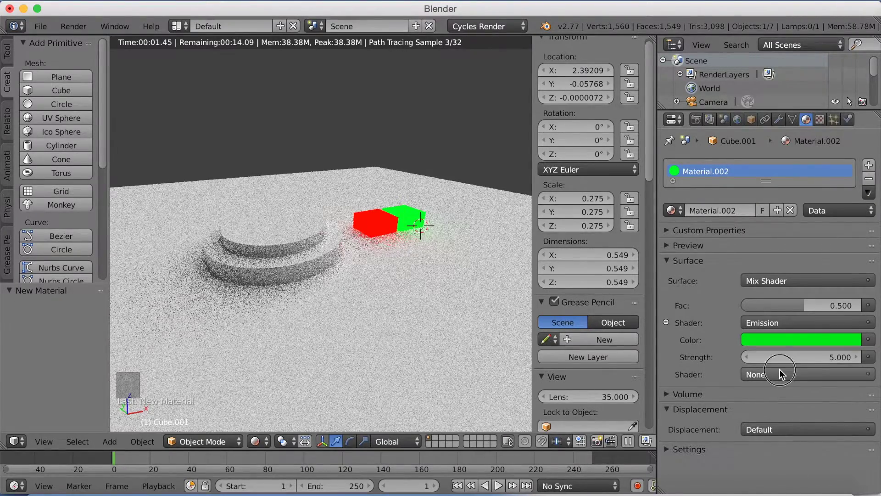
Mix in a Glass BSDF shader with Roughness 1.000
{"action": "left_click", "coordinate": [780, 371]}
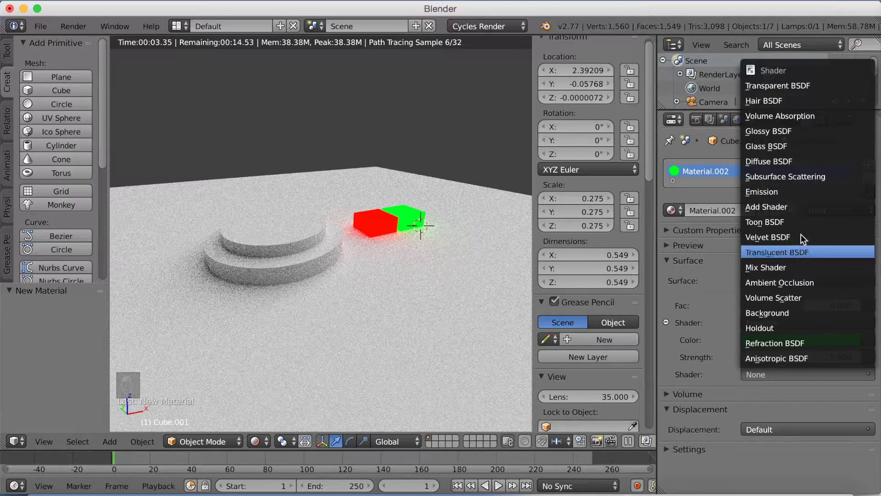
{"action": "left_click", "coordinate": [790, 145]}
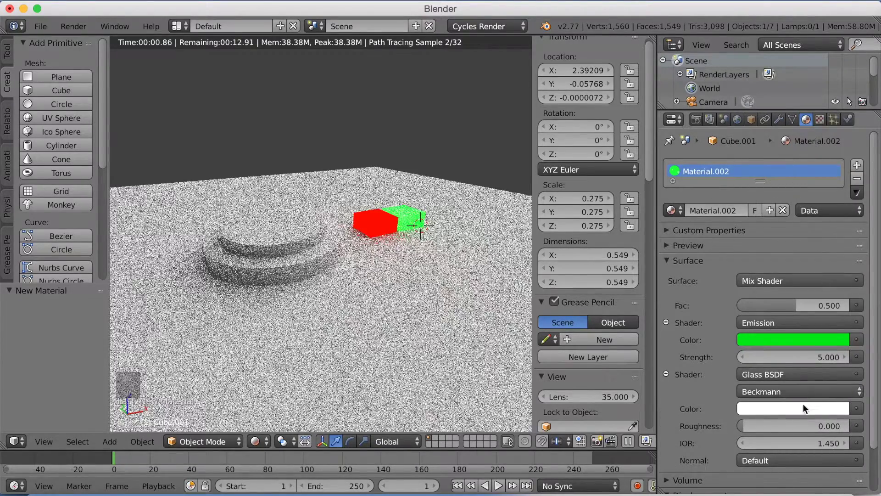
{"action": "left_click_drag", "start_coordinate": [751, 423], "coordinate": [850, 425]}
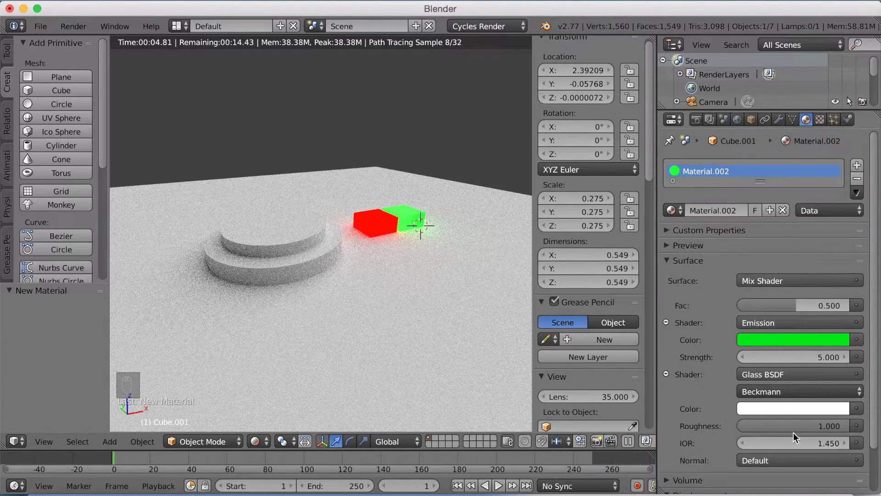
Keyframe the green cube's mix factor at 1 on frames 1 and 50, and 0 on frame 51
{"action": "left_click_drag", "start_coordinate": [798, 310], "coordinate": [849, 309]}
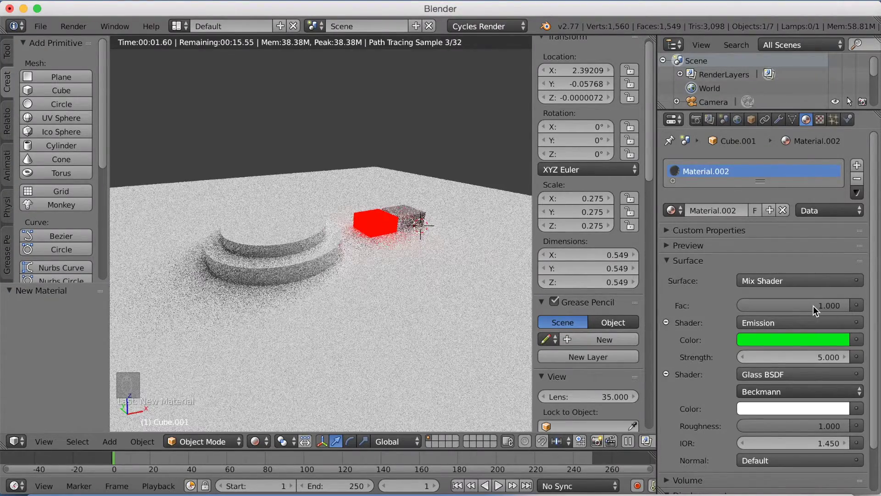
{"action": "key", "text": "i"}
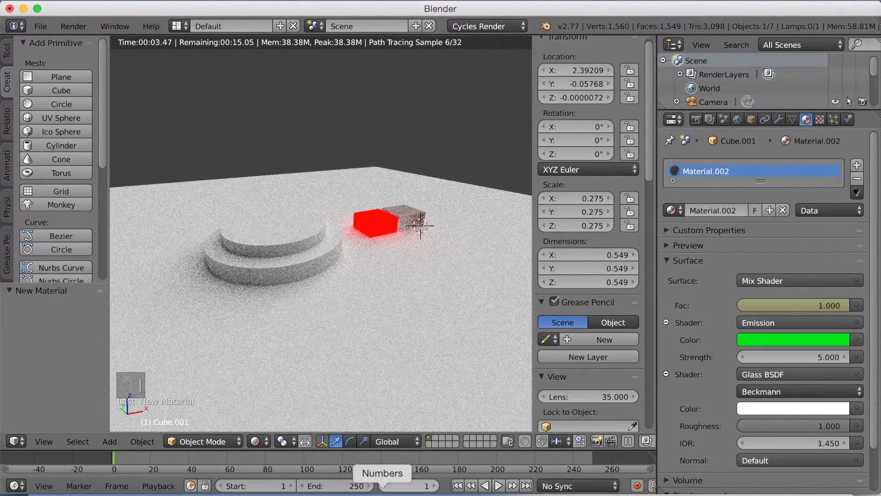
{"action": "left_click", "coordinate": [404, 486]}
{"action": "type", "text": "50"}
{"action": "key", "text": "Return"}
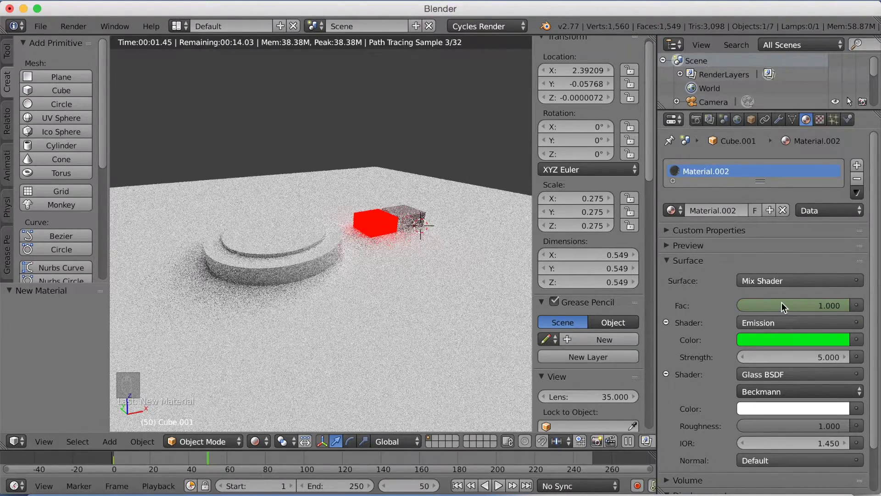
{"action": "key", "text": "i"}
{"action": "left_click", "coordinate": [433, 488]}
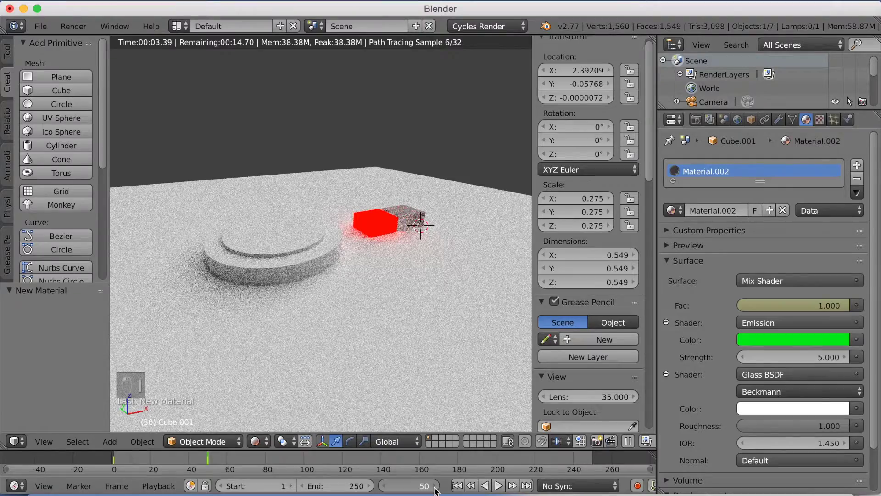
{"action": "left_click_drag", "start_coordinate": [830, 305], "coordinate": [806, 309]}
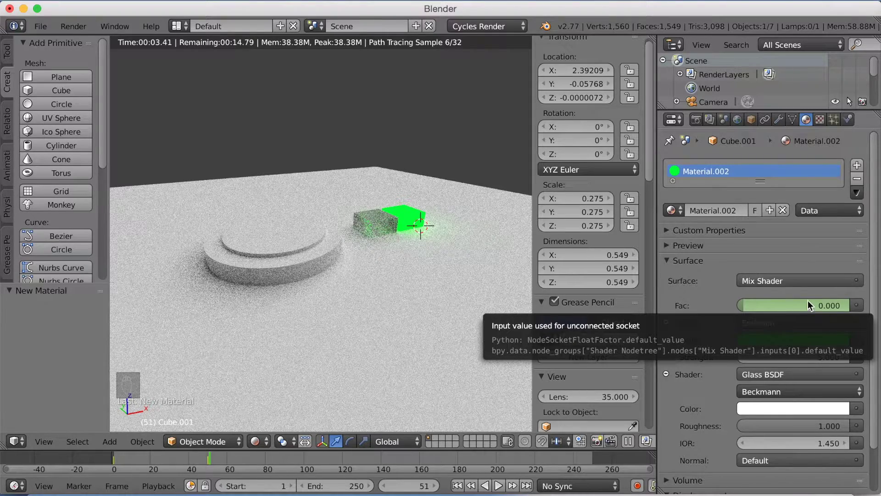
{"action": "key", "text": "i"}
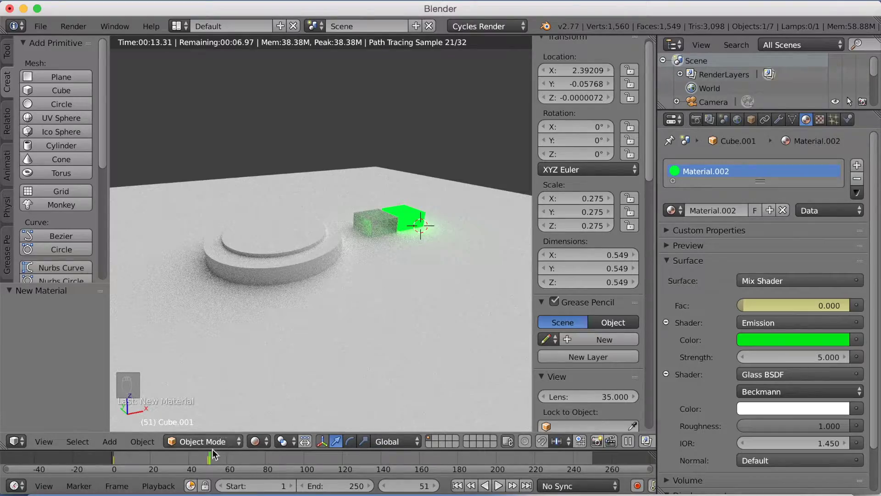
{"action": "left_click_drag", "start_coordinate": [207, 456], "coordinate": [60, 467]}
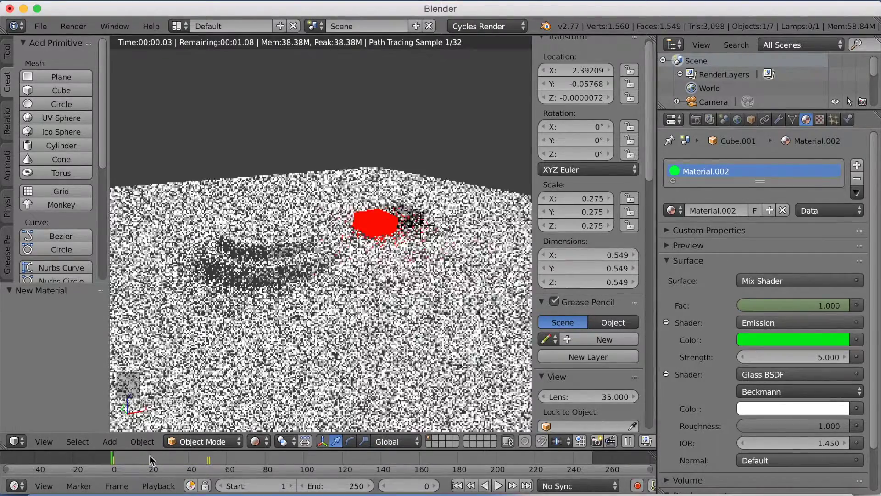
{"action": "left_click", "coordinate": [499, 485]}
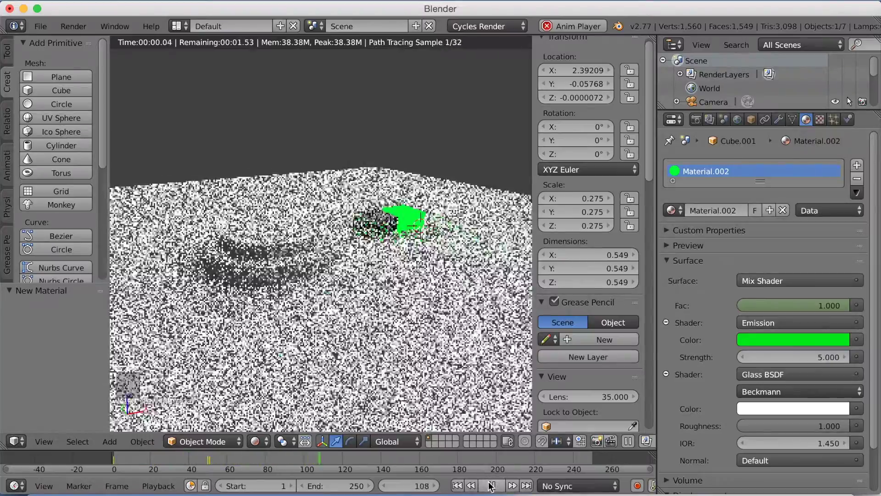
{"action": "left_click", "coordinate": [491, 486]}
{"action": "left_click", "coordinate": [319, 459]}
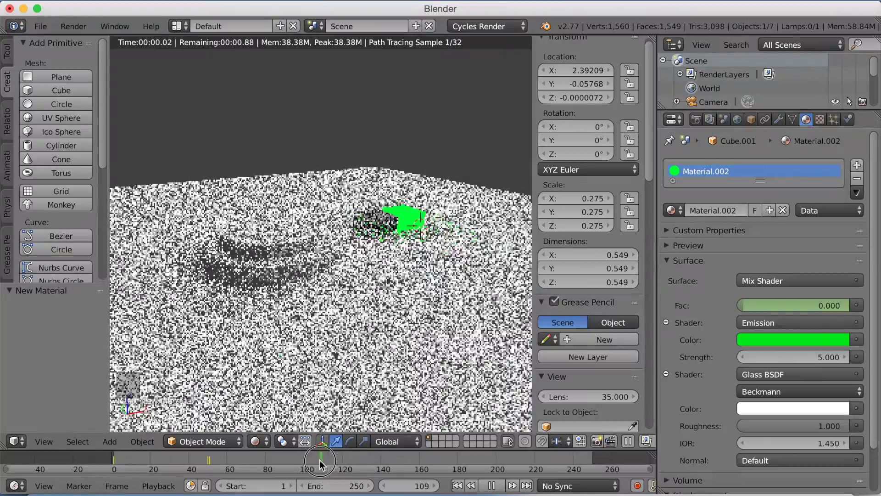
{"action": "mouse_move", "coordinate": [319, 459]}
{"action": "left_mouse_down"}
{"action": "mouse_move", "coordinate": [199, 464]}
{"action": "mouse_move", "coordinate": [246, 452]}
{"action": "mouse_move", "coordinate": [304, 458]}
{"action": "left_mouse_up"}
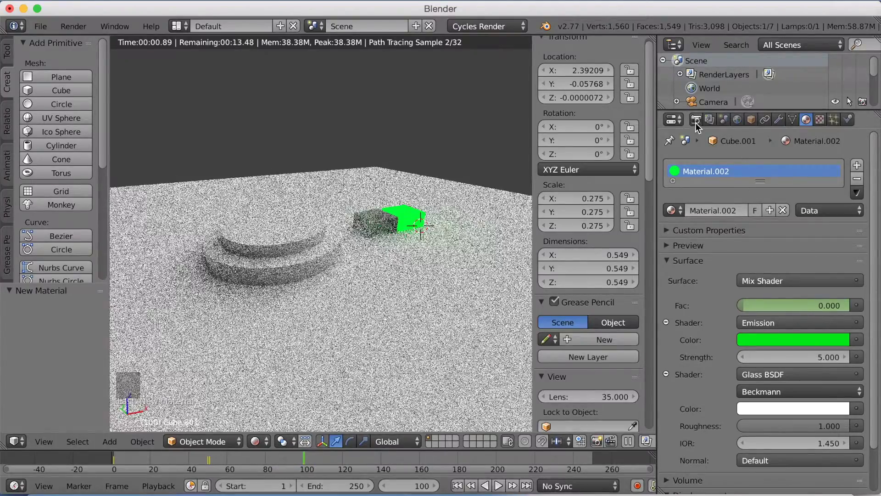
Look through the camera in Solid shading and select the camera
{"action": "key", "text": "KP_0"}
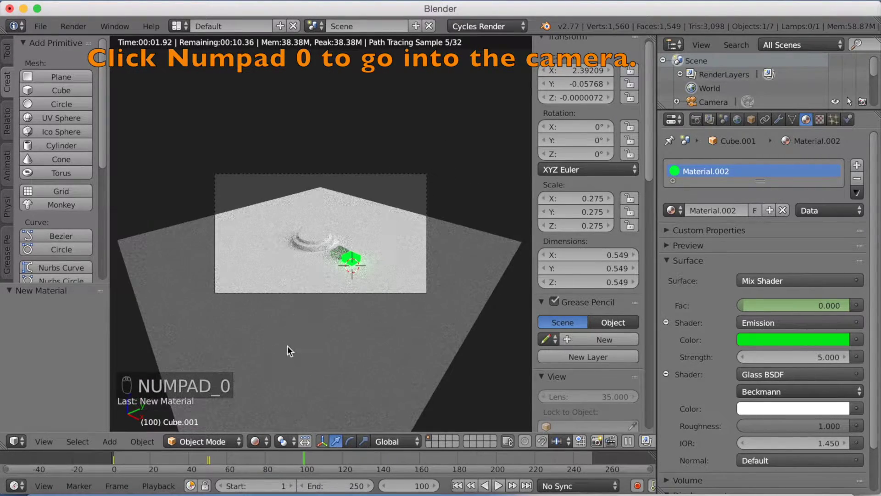
{"action": "left_click", "coordinate": [255, 440]}
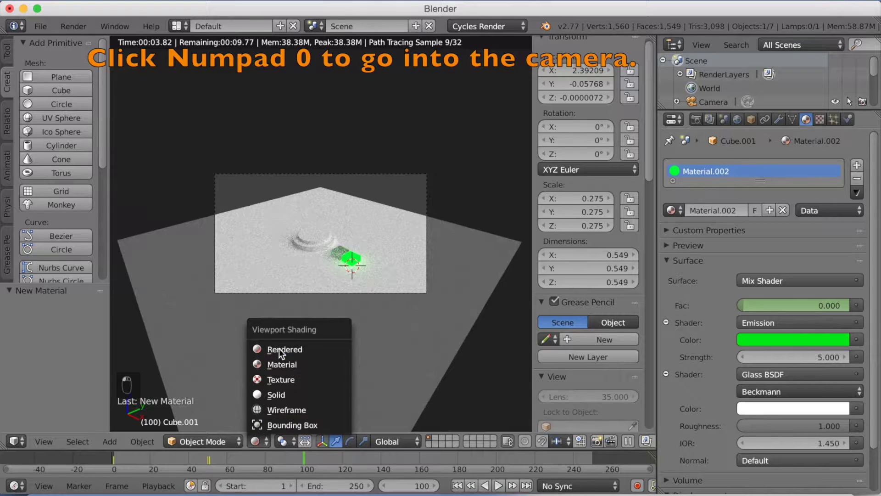
{"action": "left_click", "coordinate": [276, 395]}
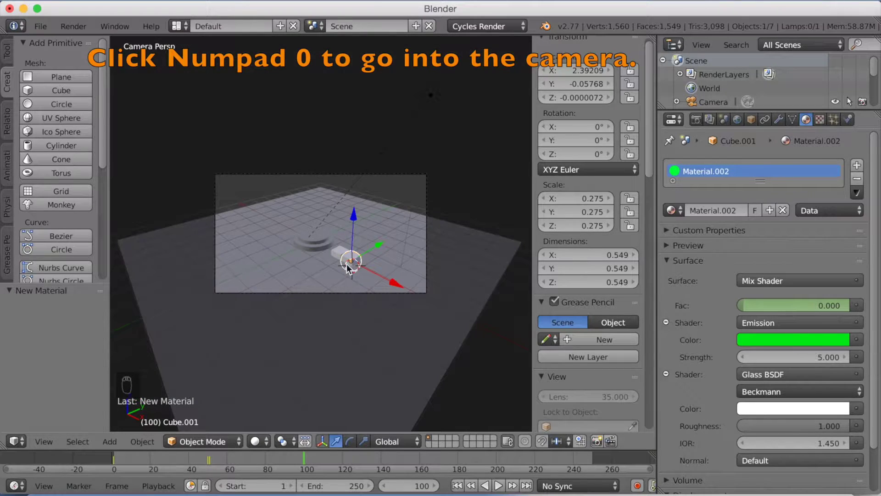
{"action": "right_click", "coordinate": [379, 174]}
Fly the camera with Shift+F to frame the stepped button and both cubes, then show render settings
{"action": "key", "text": "shift+f"}
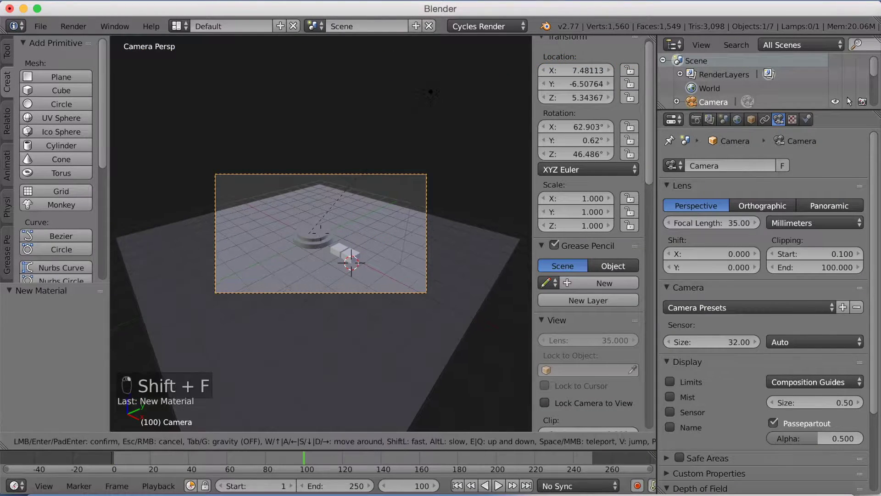
{"action": "key", "text": "w"}
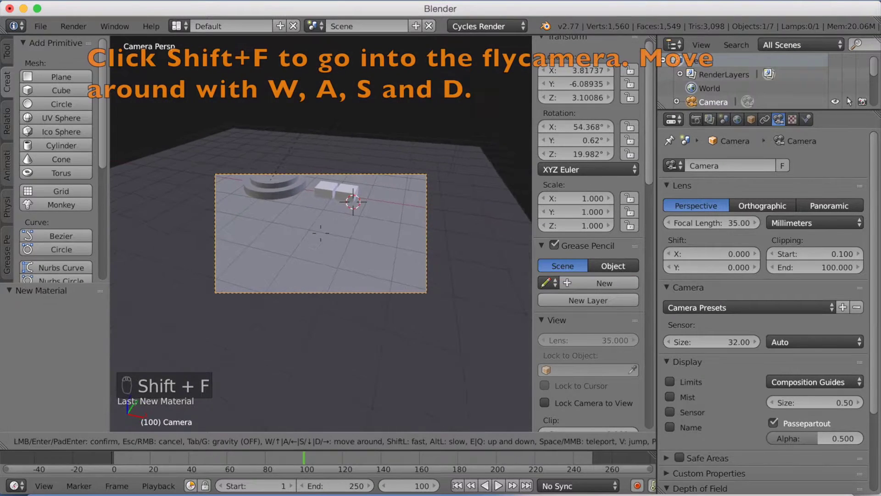
{"action": "key", "text": "a"}
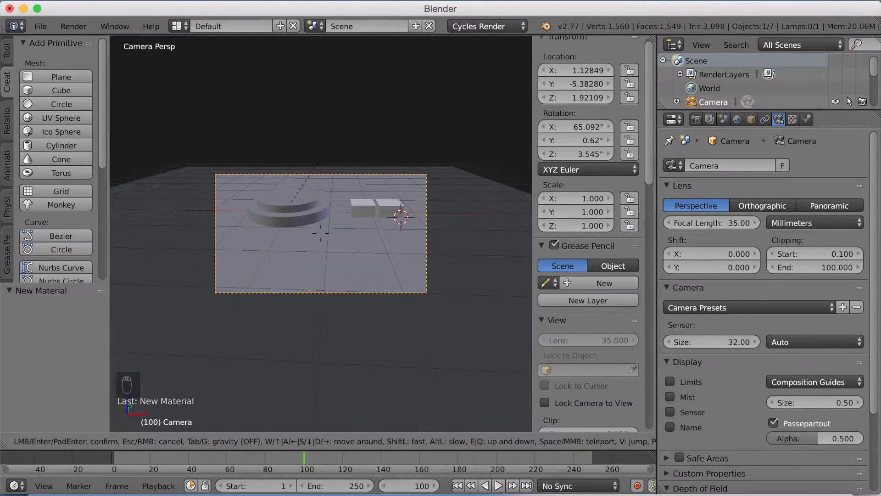
{"action": "left_click", "coordinate": [321, 233]}
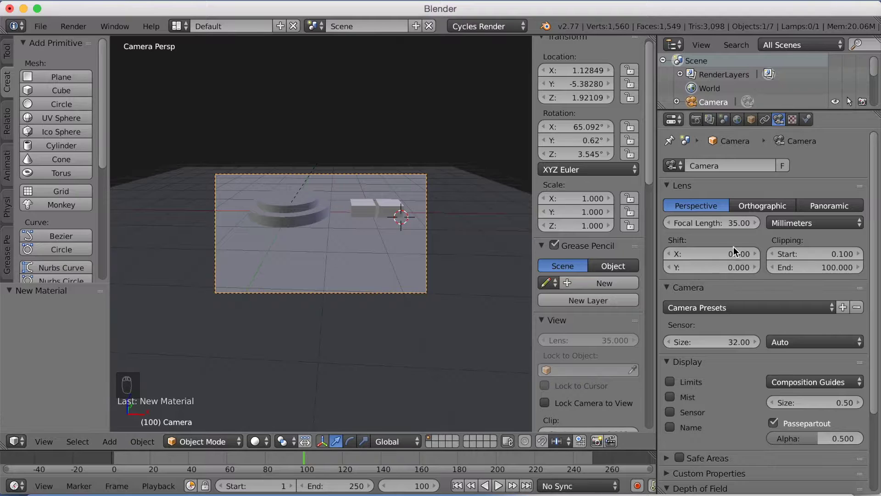
{"action": "scroll", "coordinate": [734, 247], "scroll_direction": "down", "scroll_amount": 5}
{"action": "scroll", "coordinate": [744, 246], "scroll_direction": "up", "scroll_amount": 5}
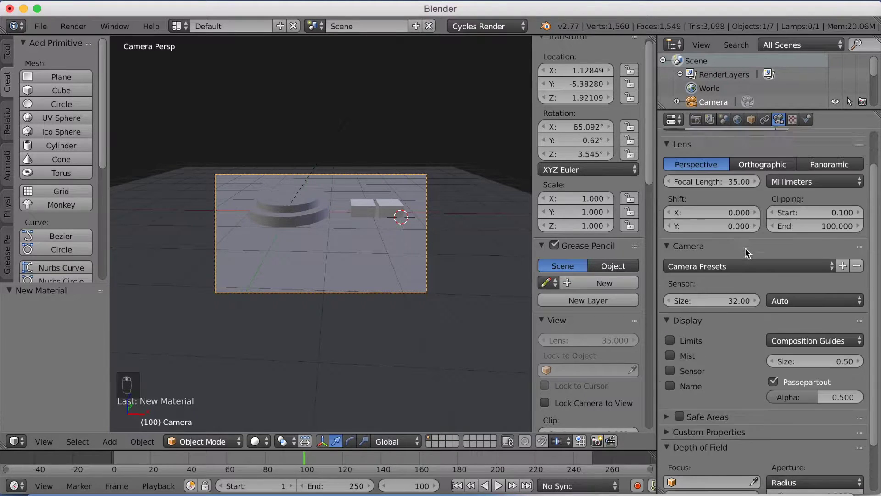
{"action": "left_click", "coordinate": [696, 119]}
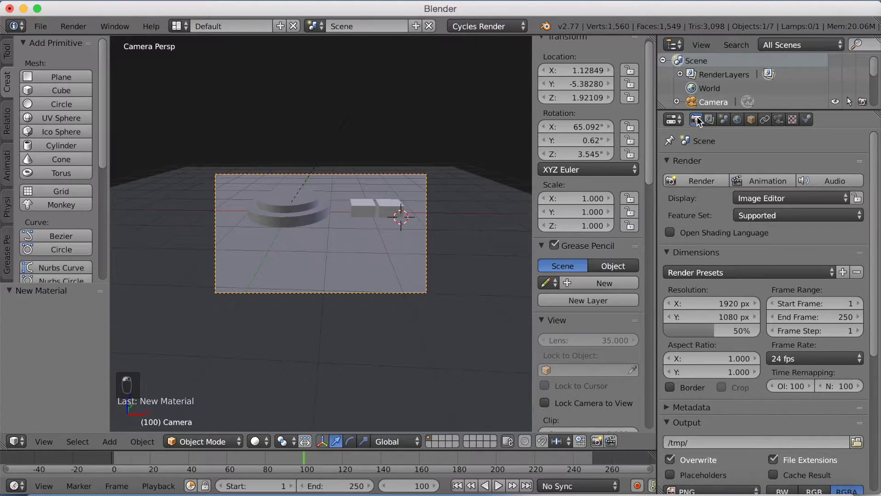
Switch to Rendered preview and give the stepped cylinder a new dark grey material
{"action": "left_click", "coordinate": [255, 441]}
{"action": "left_click", "coordinate": [283, 349]}
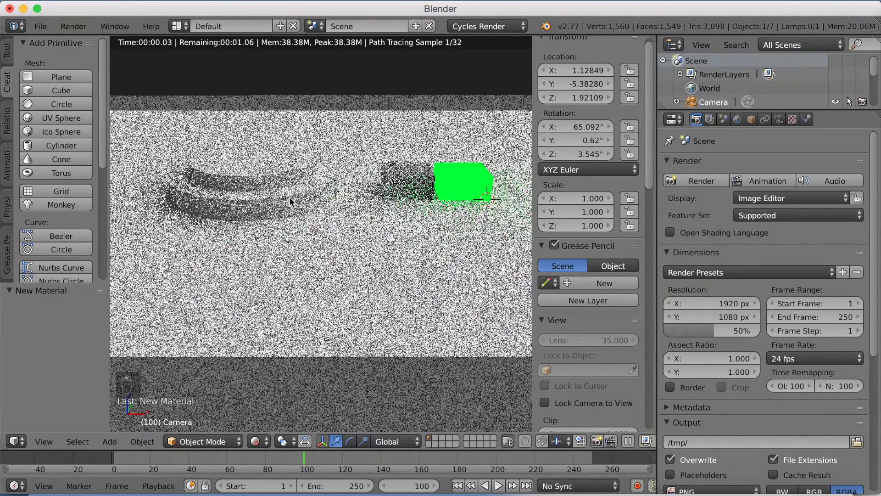
{"action": "right_click", "coordinate": [289, 201]}
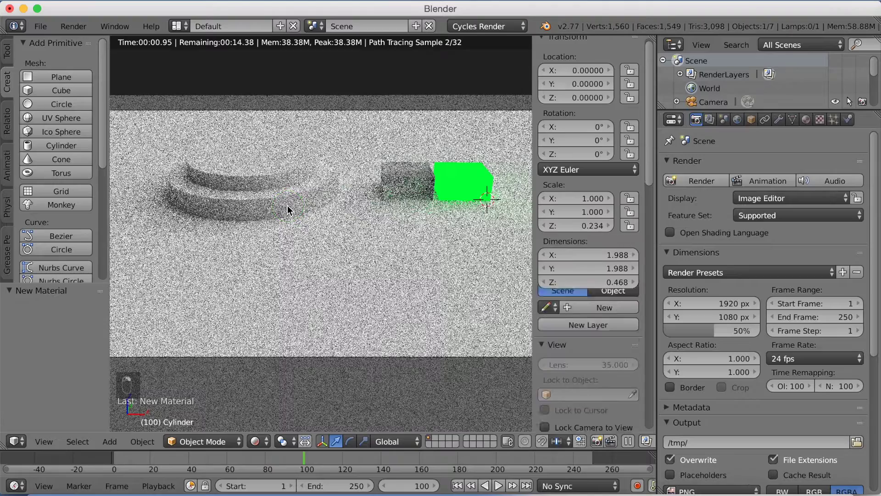
{"action": "left_click", "coordinate": [809, 120]}
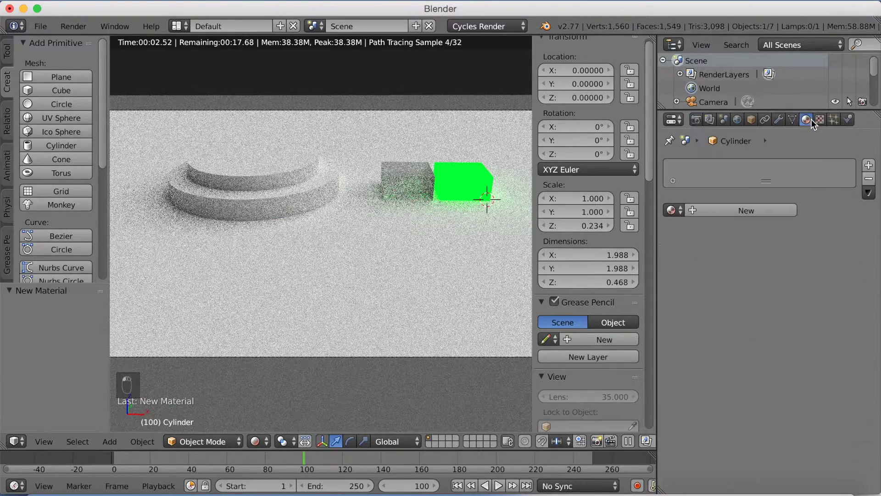
{"action": "left_click", "coordinate": [742, 210]}
{"action": "left_click", "coordinate": [774, 304]}
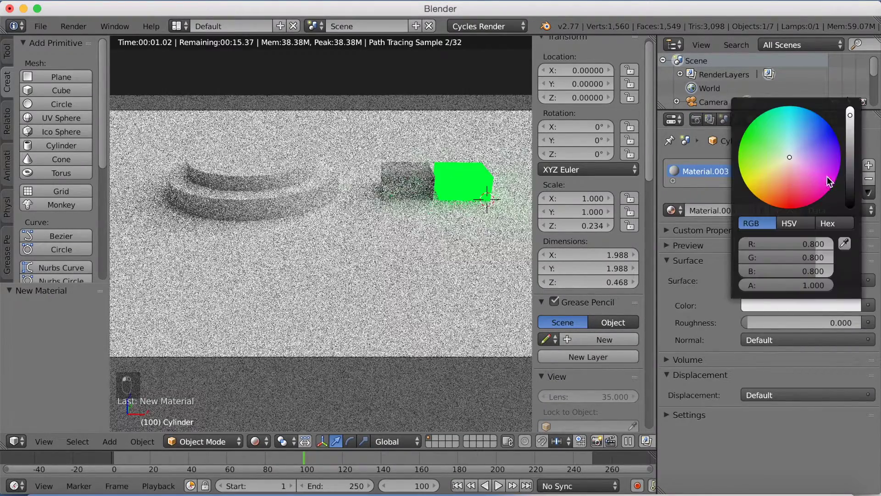
{"action": "left_click_drag", "start_coordinate": [849, 153], "coordinate": [850, 168]}
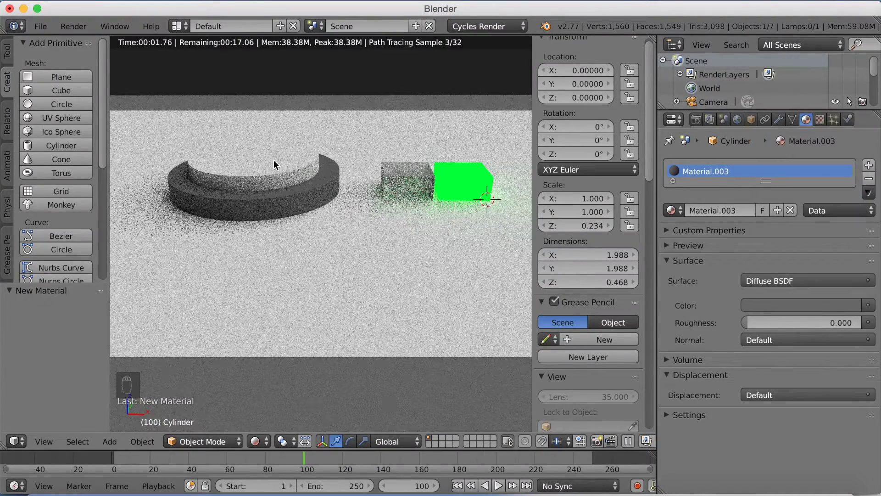
Assign Material.003 to the upper cylinder, then select the ground plane
{"action": "right_click", "coordinate": [274, 159]}
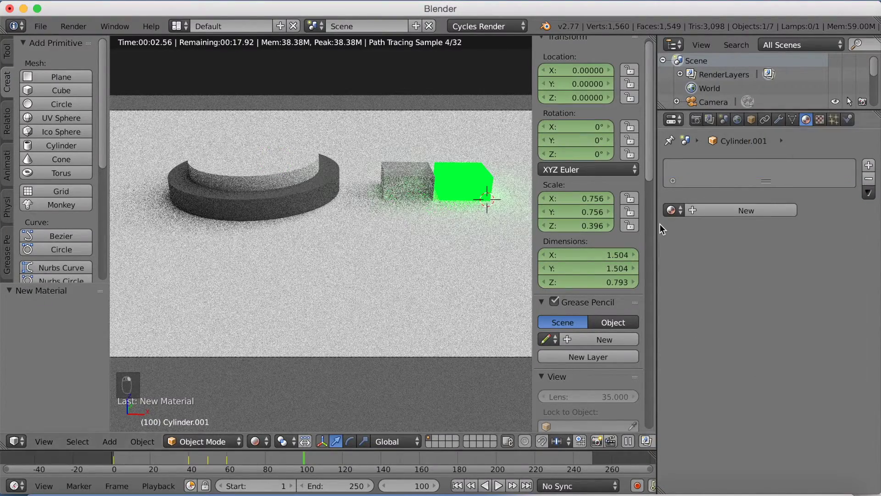
{"action": "left_click", "coordinate": [672, 210]}
{"action": "left_click", "coordinate": [676, 267]}
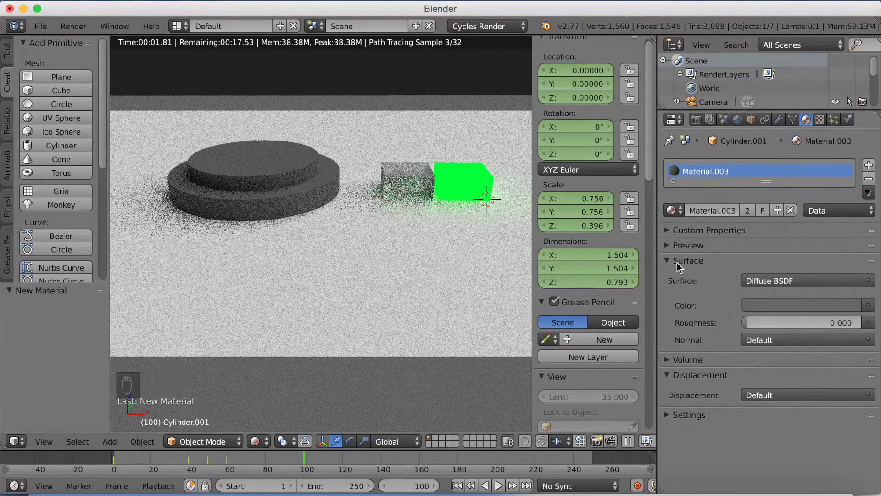
{"action": "right_click", "coordinate": [456, 284]}
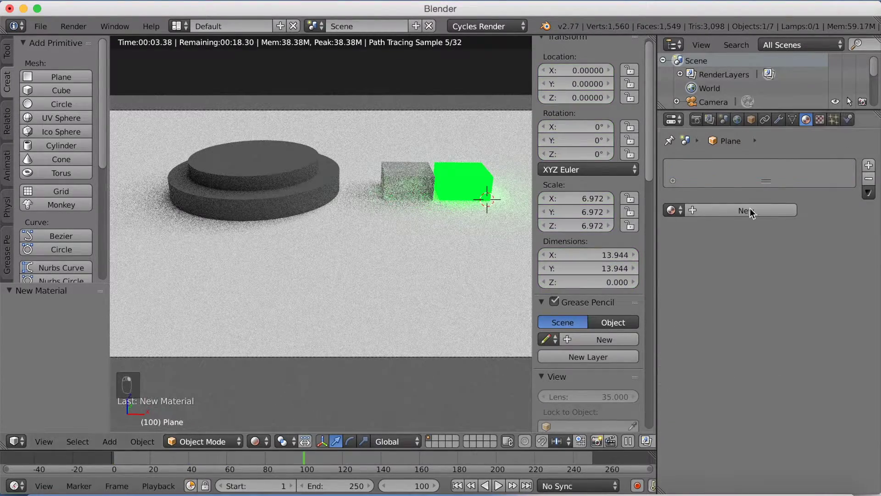
Give the plane a new dark grey material and play the animation to check the lights near frame 77
{"action": "left_click", "coordinate": [693, 211]}
{"action": "left_click", "coordinate": [772, 303]}
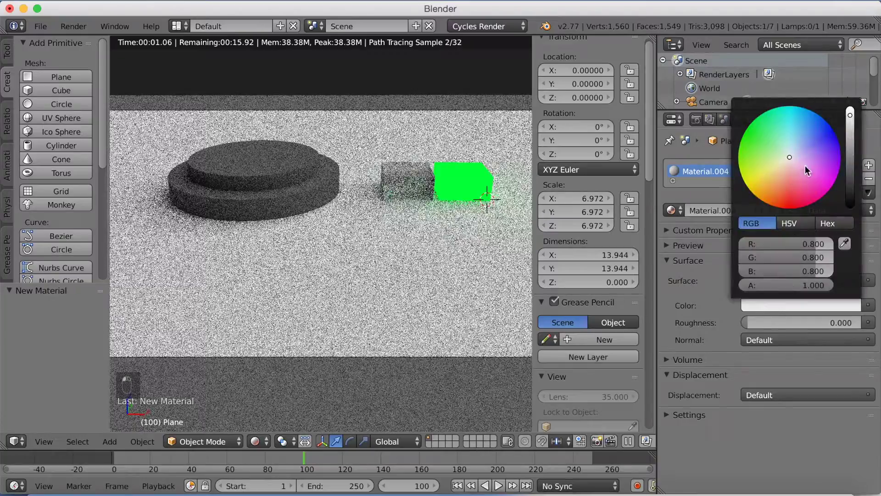
{"action": "mouse_move", "coordinate": [805, 165]}
{"action": "left_mouse_down"}
{"action": "mouse_move", "coordinate": [806, 143]}
{"action": "mouse_move", "coordinate": [789, 126]}
{"action": "mouse_move", "coordinate": [761, 165]}
{"action": "mouse_move", "coordinate": [785, 181]}
{"action": "mouse_move", "coordinate": [788, 157]}
{"action": "left_mouse_up"}
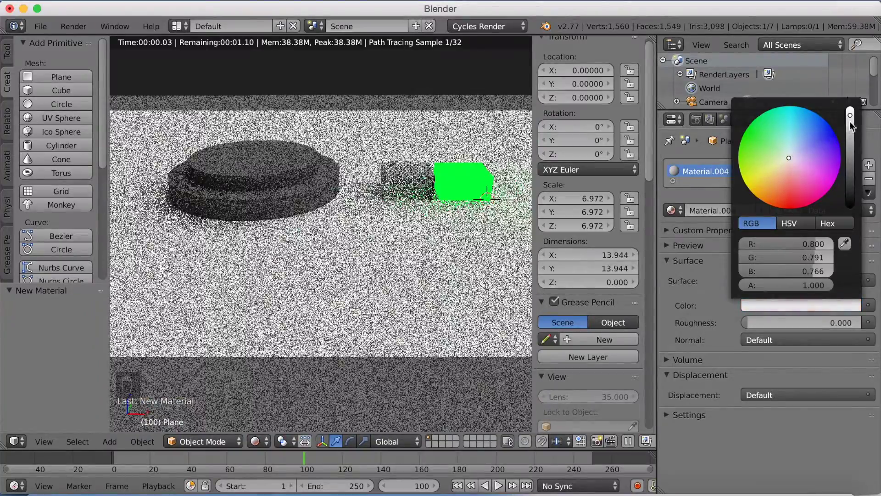
{"action": "left_click_drag", "start_coordinate": [849, 116], "coordinate": [850, 164]}
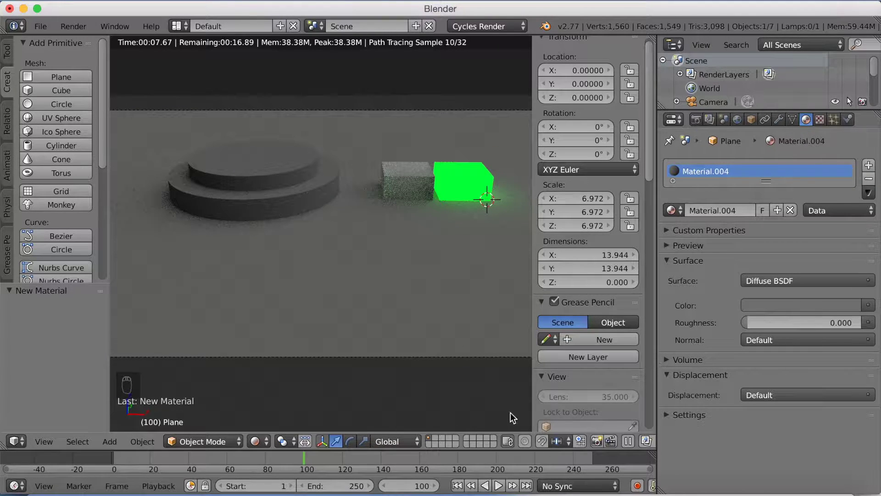
{"action": "key", "text": "shift+alt+a"}
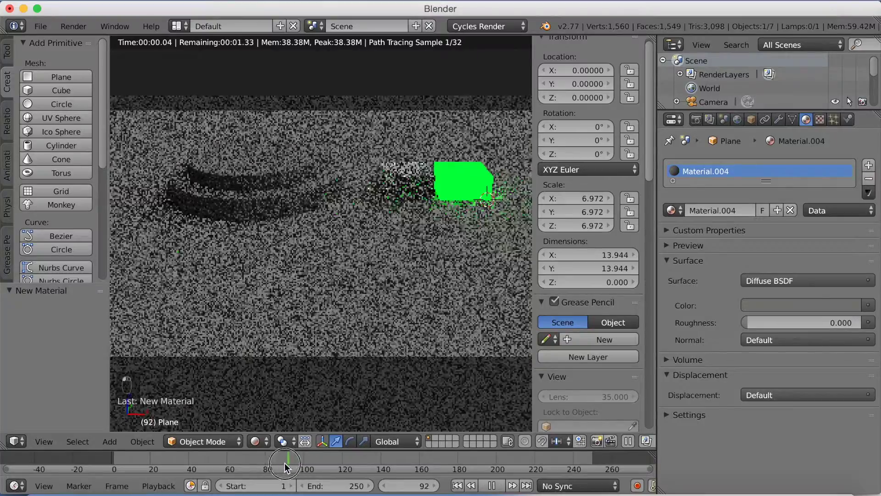
{"action": "mouse_move", "coordinate": [239, 472]}
{"action": "left_mouse_down"}
{"action": "mouse_move", "coordinate": [288, 475]}
{"action": "mouse_move", "coordinate": [278, 463]}
{"action": "mouse_move", "coordinate": [267, 467]}
{"action": "left_mouse_up"}
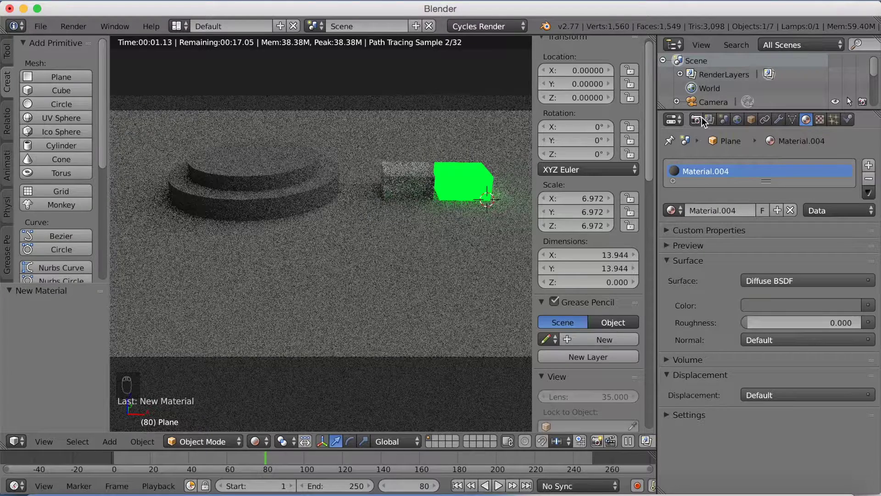
Set the render resolution to 100% and browse for the output folder
{"action": "left_click", "coordinate": [701, 117]}
{"action": "left_click_drag", "start_coordinate": [717, 327], "coordinate": [761, 328]}
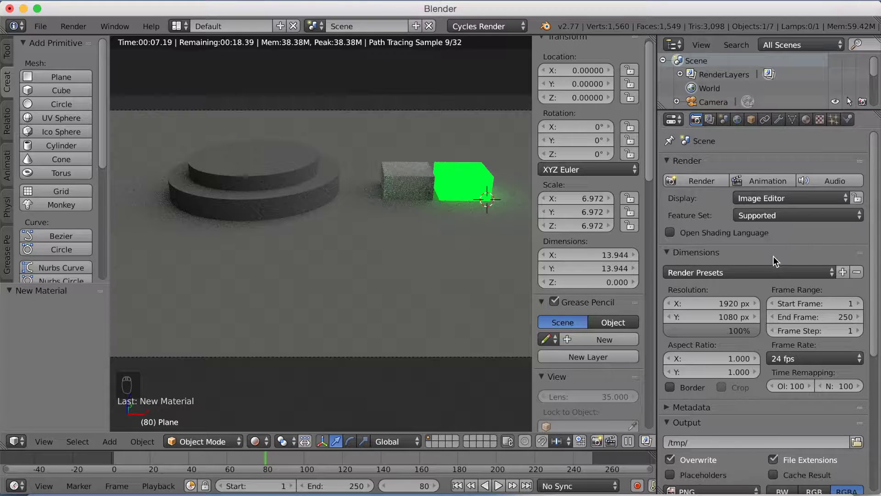
{"action": "scroll", "coordinate": [773, 259], "scroll_direction": "down", "scroll_amount": 2}
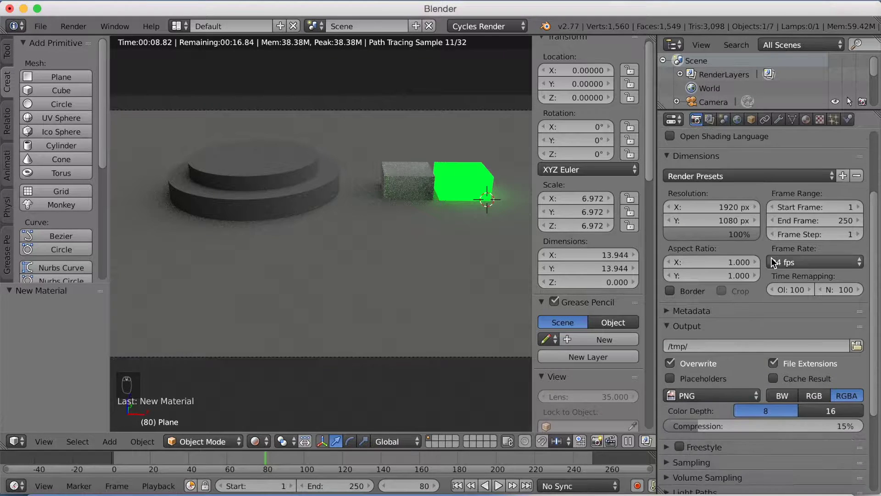
{"action": "scroll", "coordinate": [772, 258], "scroll_direction": "down", "scroll_amount": 2}
{"action": "scroll", "coordinate": [780, 262], "scroll_direction": "down", "scroll_amount": 4}
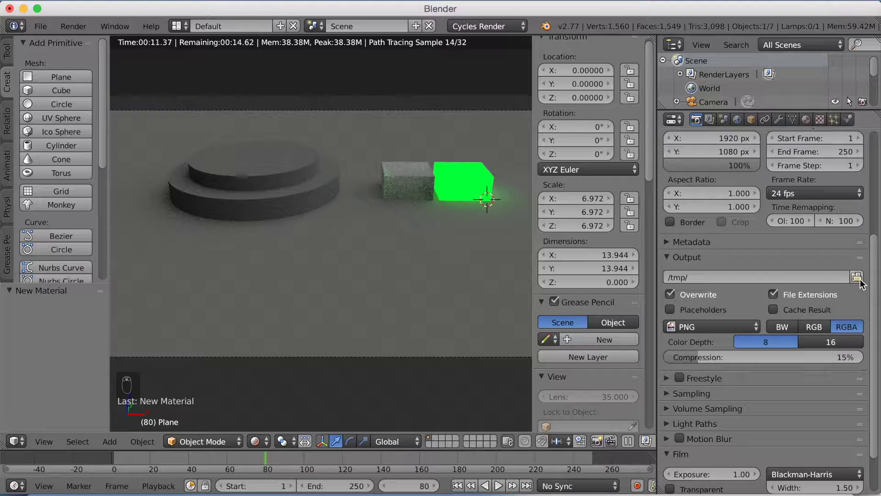
{"action": "left_click", "coordinate": [856, 276]}
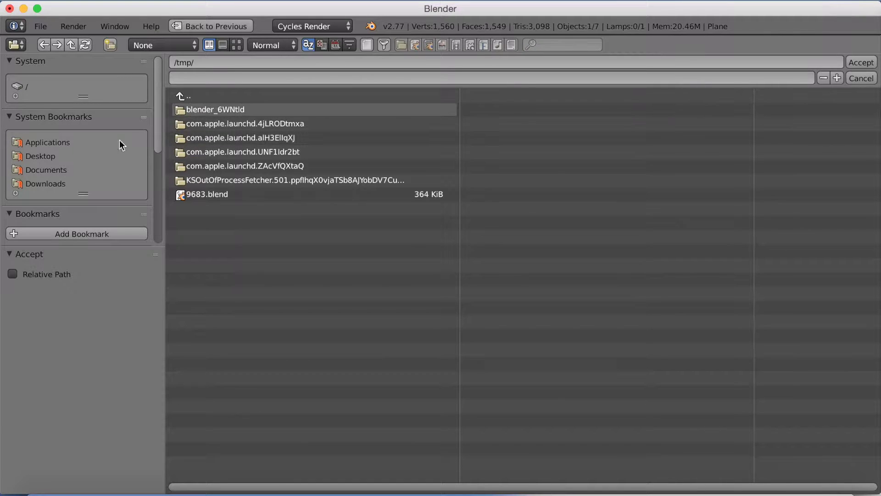
Create a 'button' folder in Documents/Blender filer/tmp and set 'button' as the output file name
{"action": "left_click", "coordinate": [51, 169]}
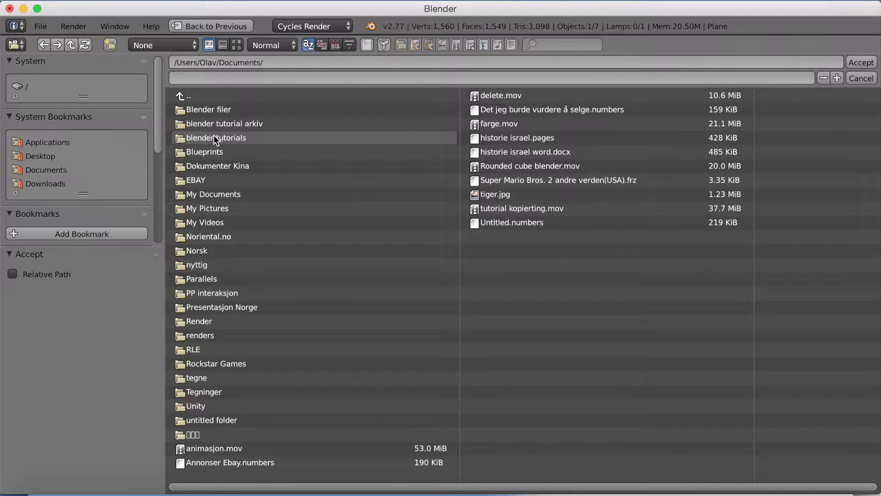
{"action": "left_click", "coordinate": [223, 112]}
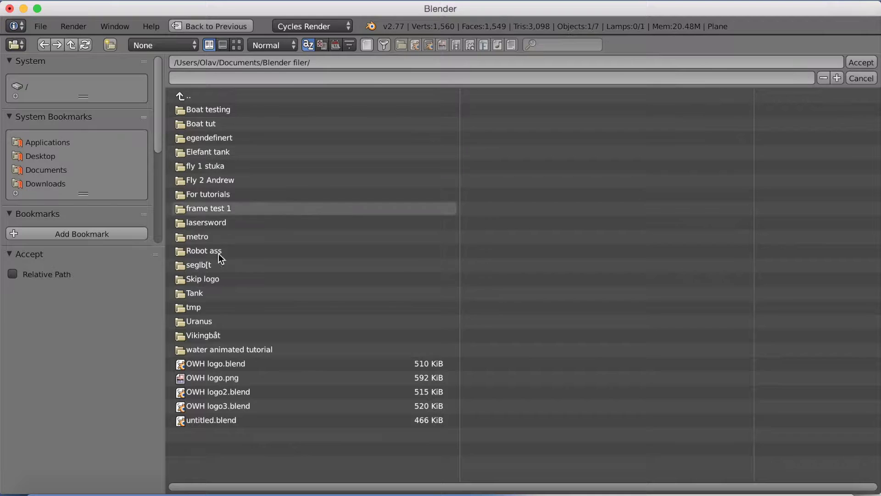
{"action": "left_click", "coordinate": [217, 307]}
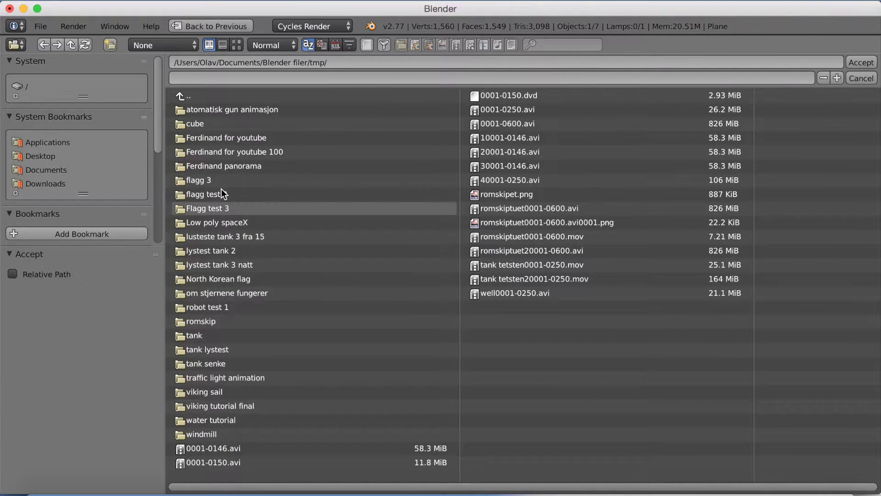
{"action": "left_click", "coordinate": [110, 45]}
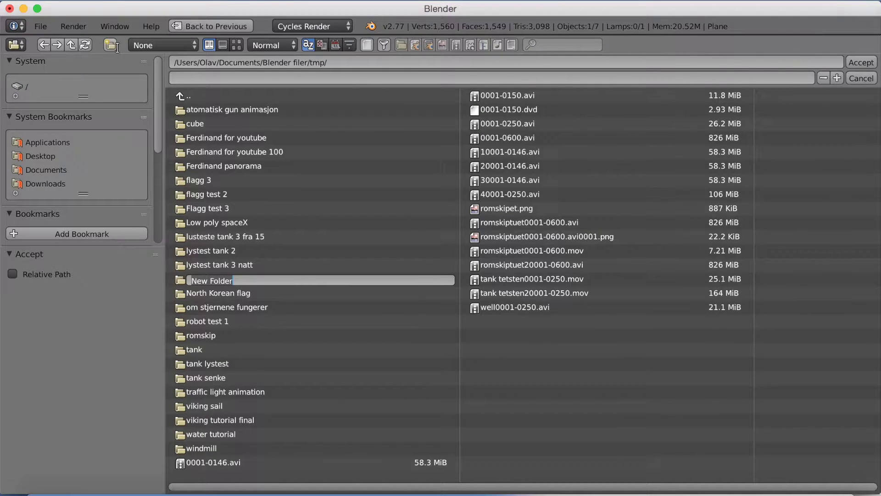
{"action": "key", "text": "BackSpace"}
{"action": "type", "text": "button"}
{"action": "key", "text": "Return"}
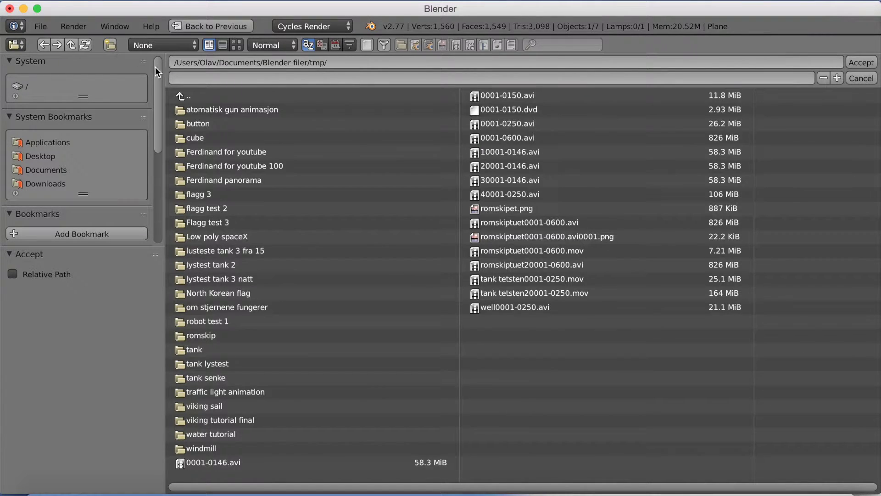
{"action": "left_click", "coordinate": [202, 121]}
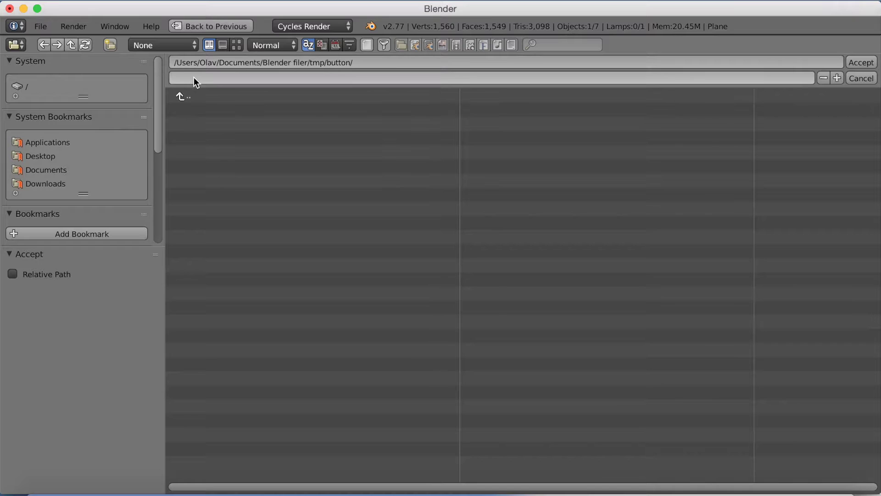
{"action": "left_click", "coordinate": [194, 78]}
{"action": "type", "text": "button"}
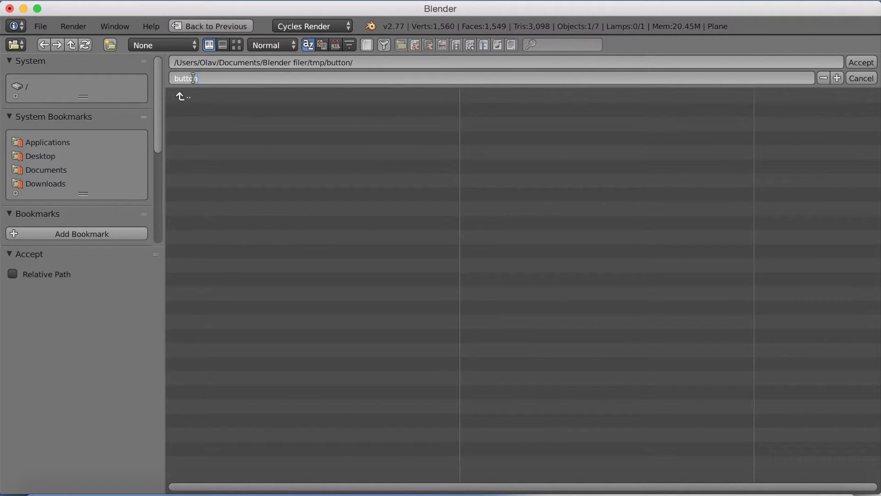
{"action": "key", "text": "Return"}
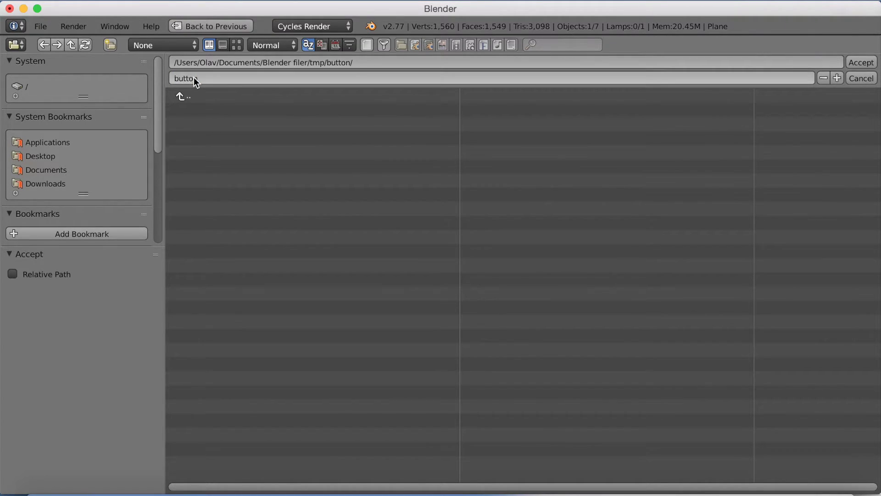
{"action": "key", "text": "Return"}
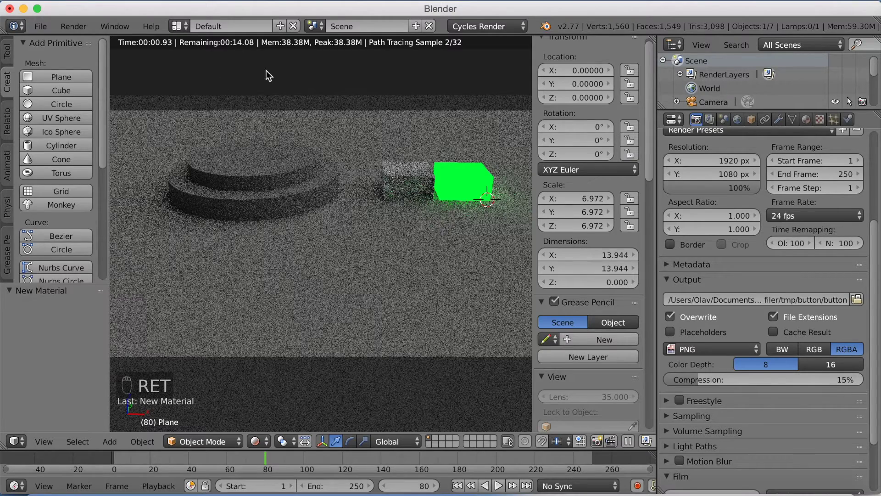
Set the end frame to 80 and return the viewport to Solid shading
{"action": "left_click", "coordinate": [810, 174]}
{"action": "type", "text": "80"}
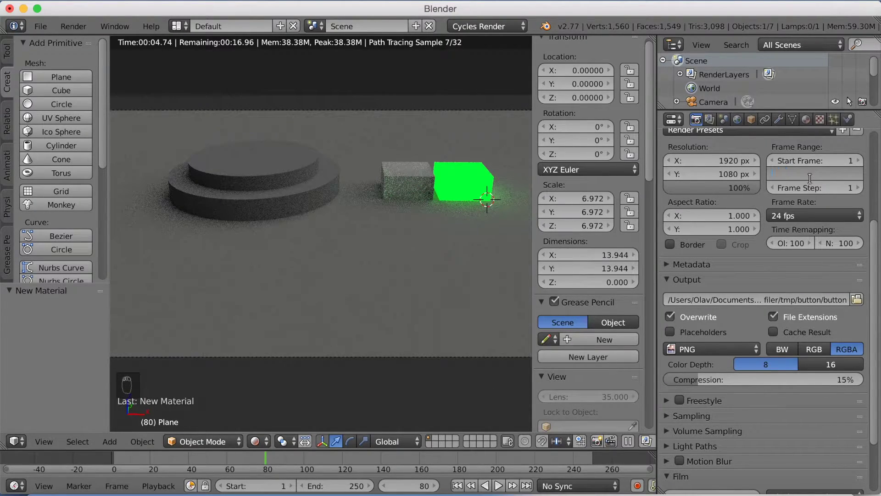
{"action": "key", "text": "Return"}
{"action": "scroll", "coordinate": [787, 299], "scroll_direction": "down", "scroll_amount": 5}
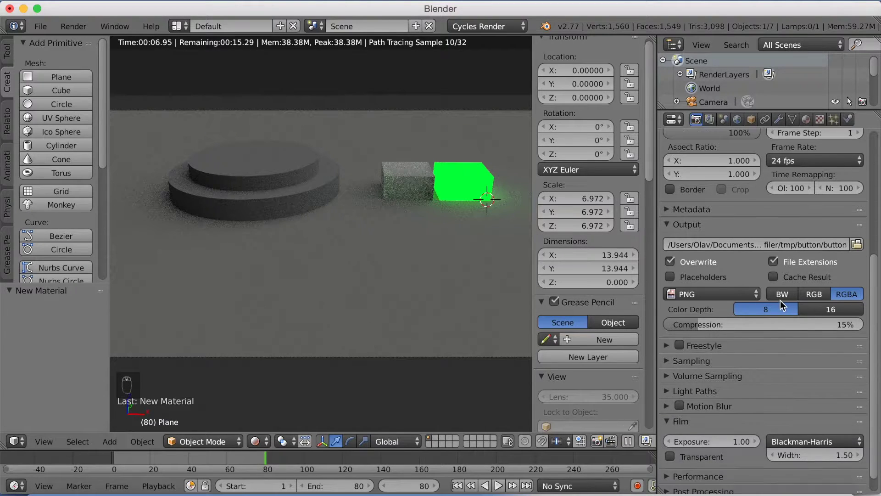
{"action": "scroll", "coordinate": [801, 211], "scroll_direction": "up", "scroll_amount": 4}
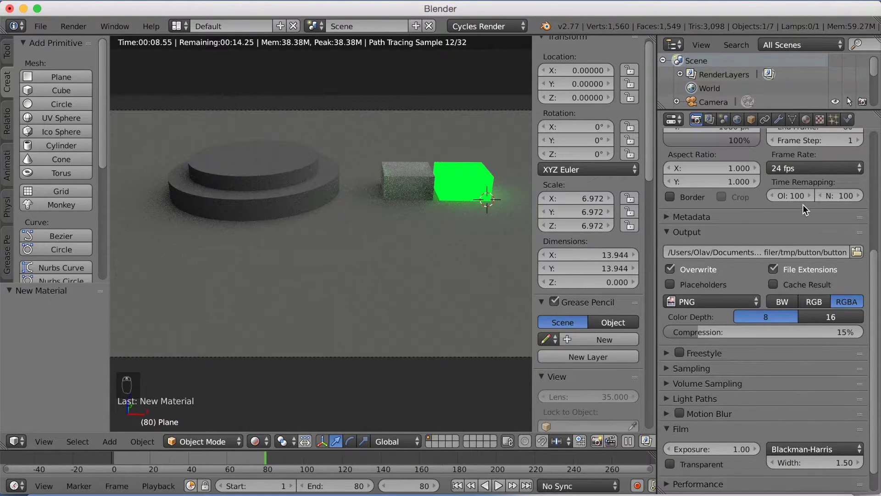
{"action": "scroll", "coordinate": [803, 205], "scroll_direction": "up", "scroll_amount": 4}
{"action": "scroll", "coordinate": [781, 197], "scroll_direction": "up", "scroll_amount": 6}
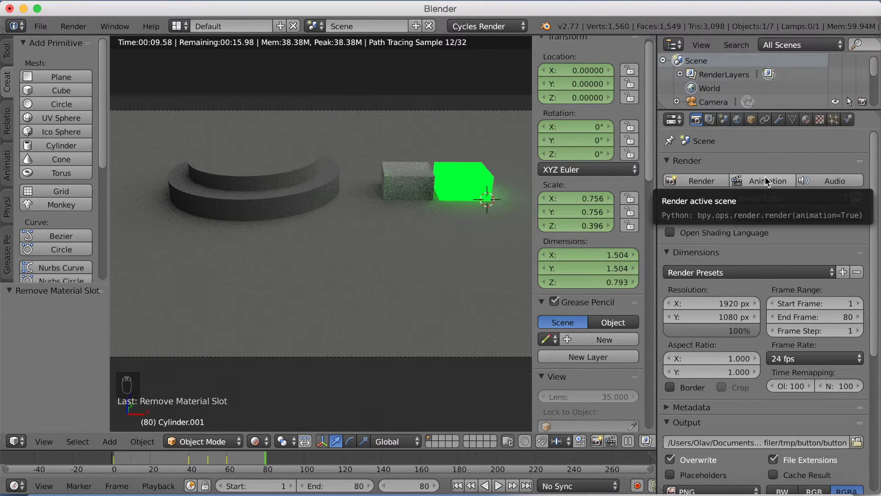
{"action": "left_click", "coordinate": [270, 441]}
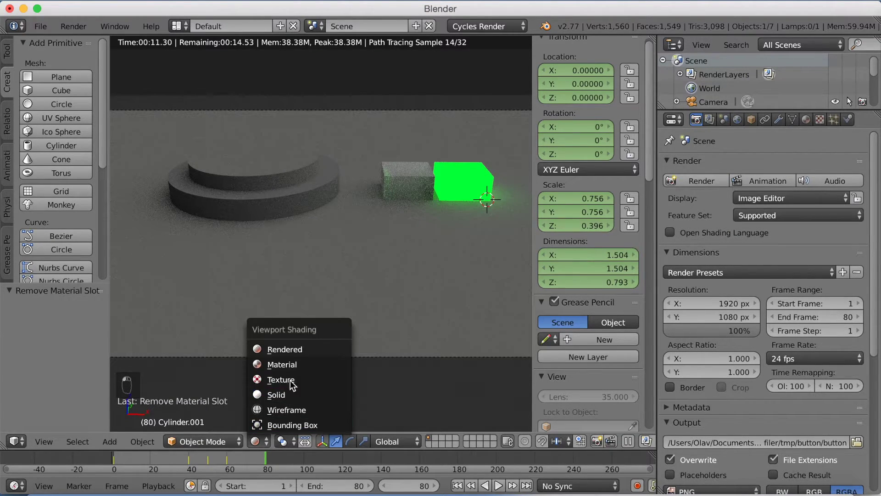
{"action": "left_click", "coordinate": [288, 395]}
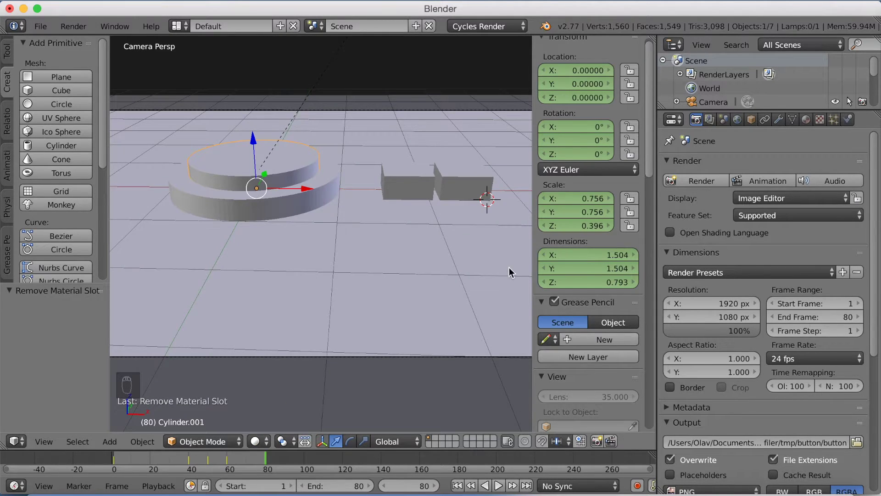